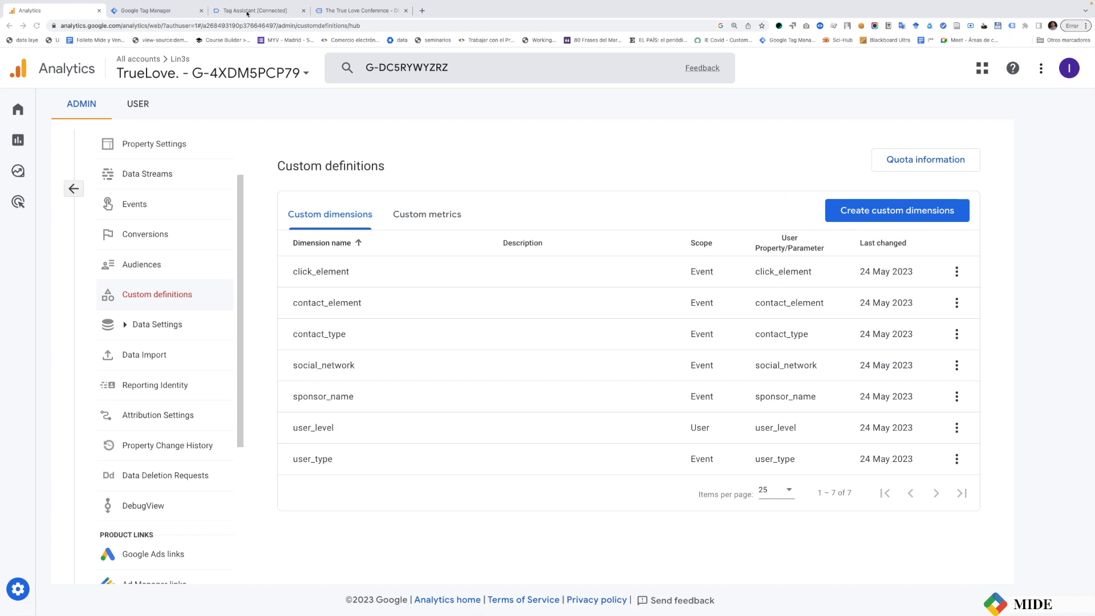
Switch to the True Love Conference website and look through the page down to the contact form.
click(336, 14)
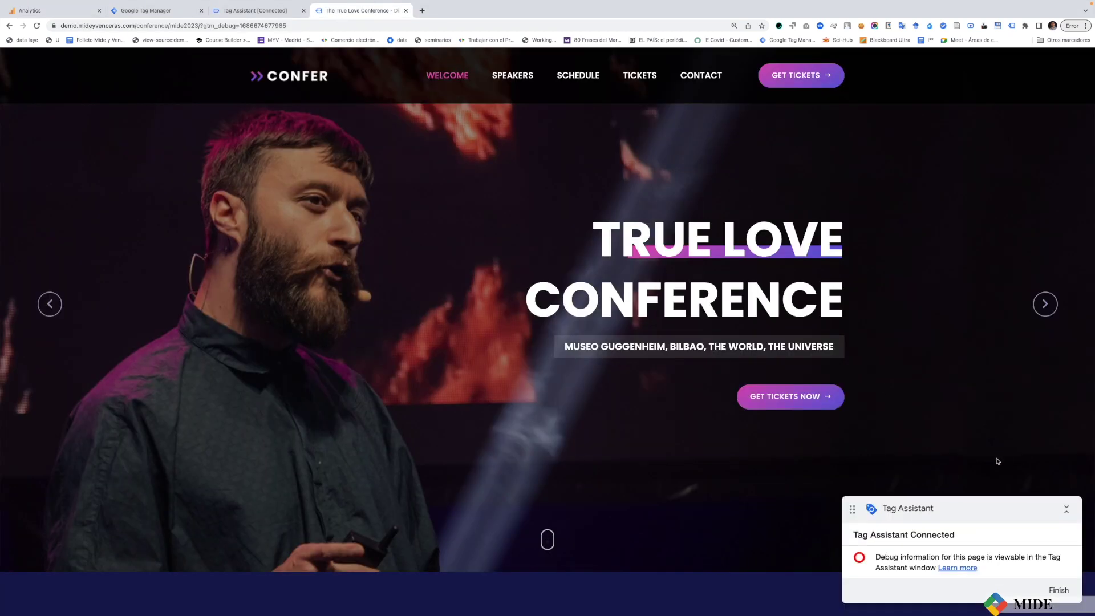
click(1073, 513)
scroll(855, 327, down, 15)
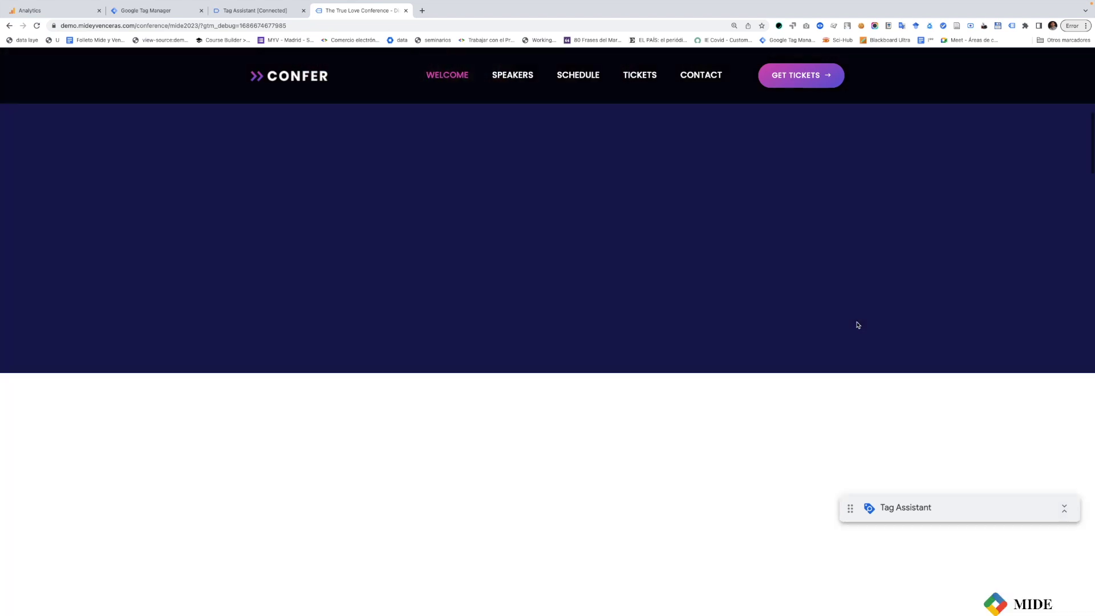
scroll(855, 330, up, 4)
scroll(856, 330, down, 20)
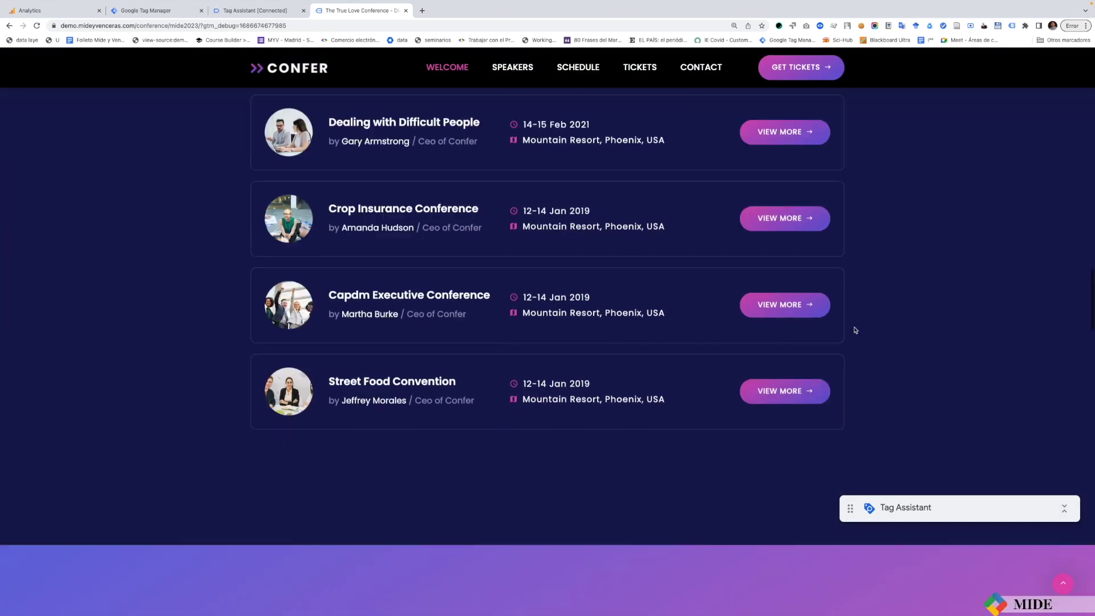
scroll(855, 329, up, 1)
scroll(855, 329, down, 20)
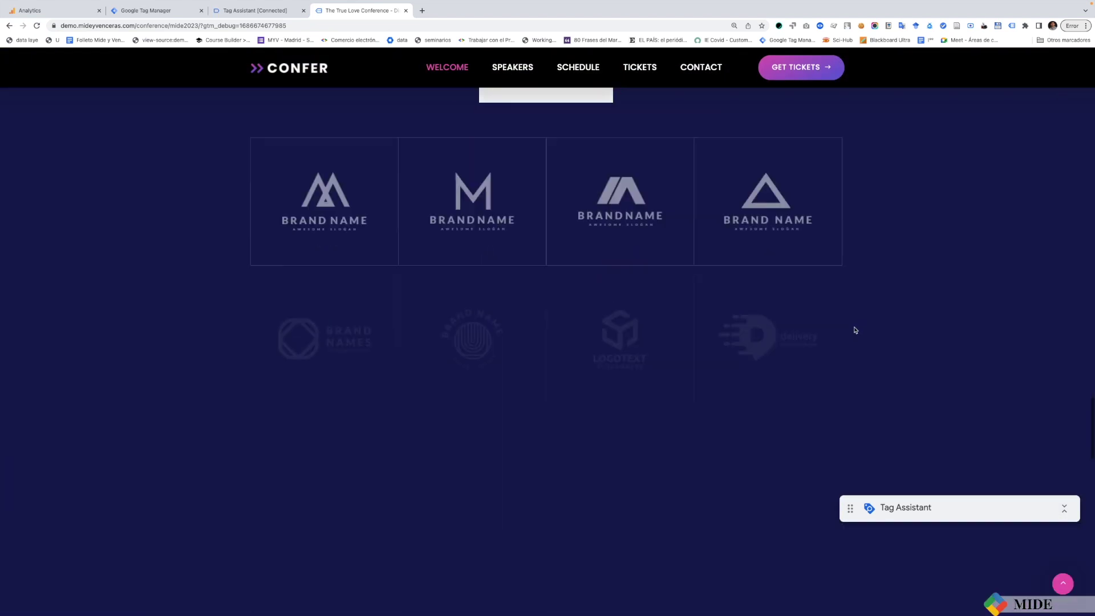
scroll(855, 330, down, 15)
scroll(852, 325, up, 3)
scroll(848, 321, up, 4)
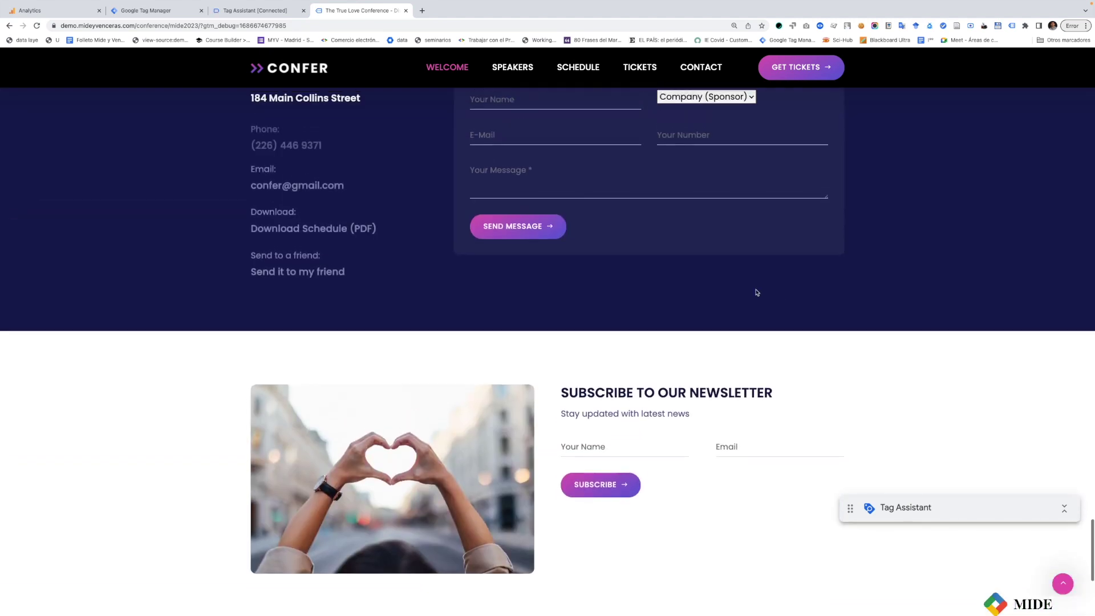
Check the contact form's user type options, Company (Sponsor) and Participant, and its name field.
click(693, 160)
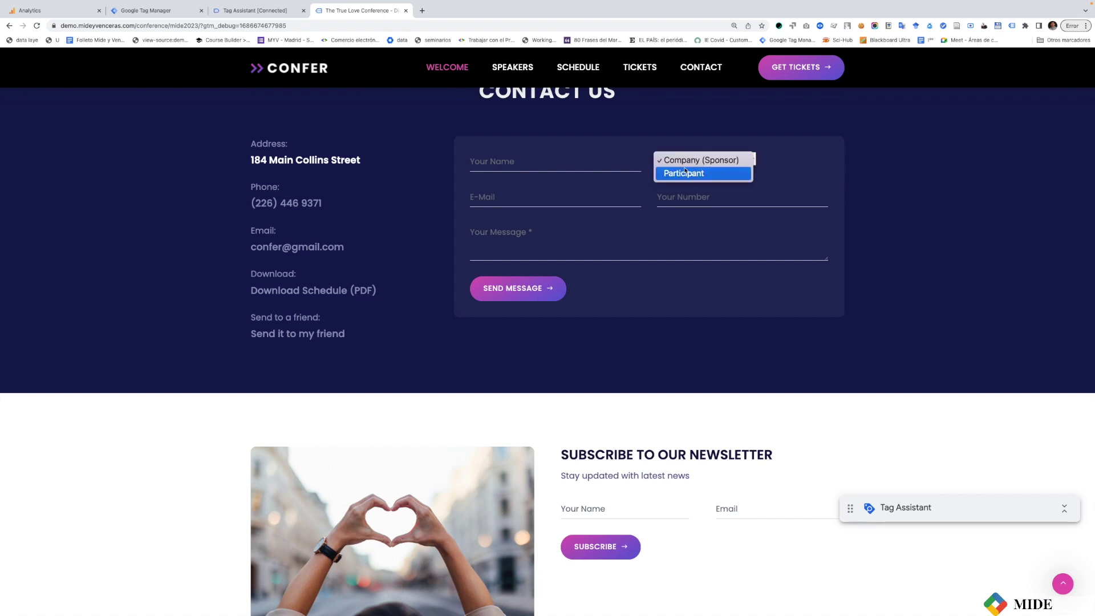
click(535, 163)
click(535, 163)
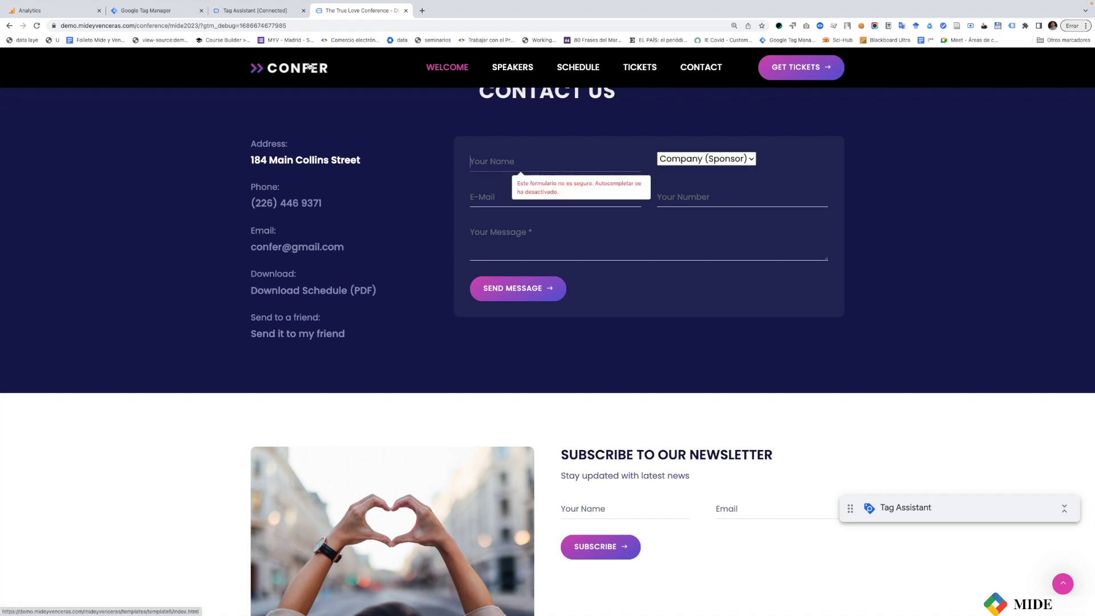
click(796, 186)
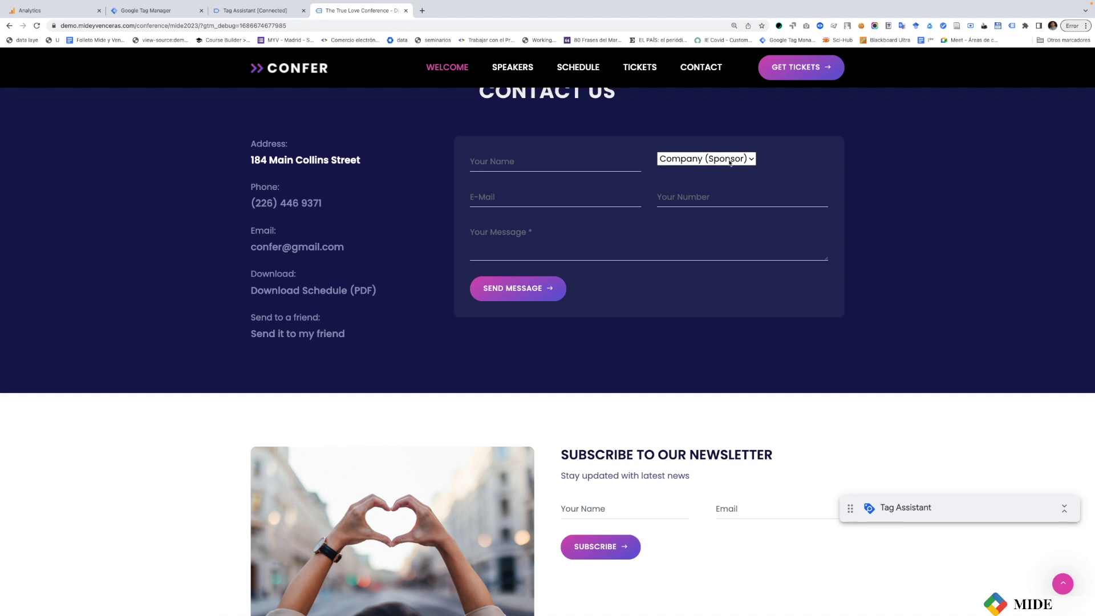
Switch to Google Tag Manager and review the GA4 generate_lead contact form tag's event parameters, especially lead_type and user_type, leaving the tag unedited.
click(137, 10)
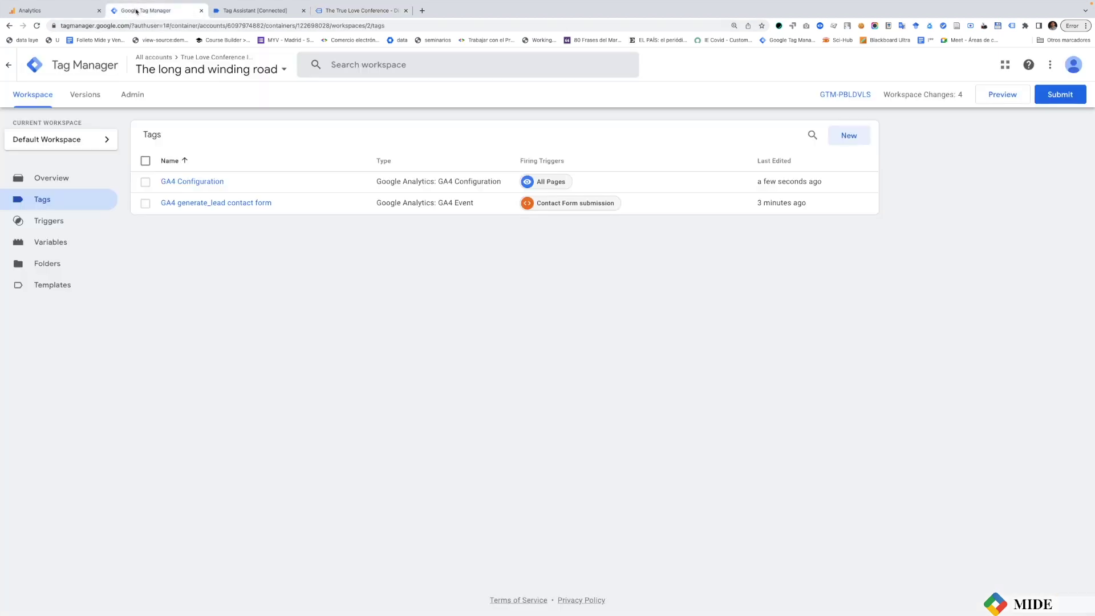
click(243, 203)
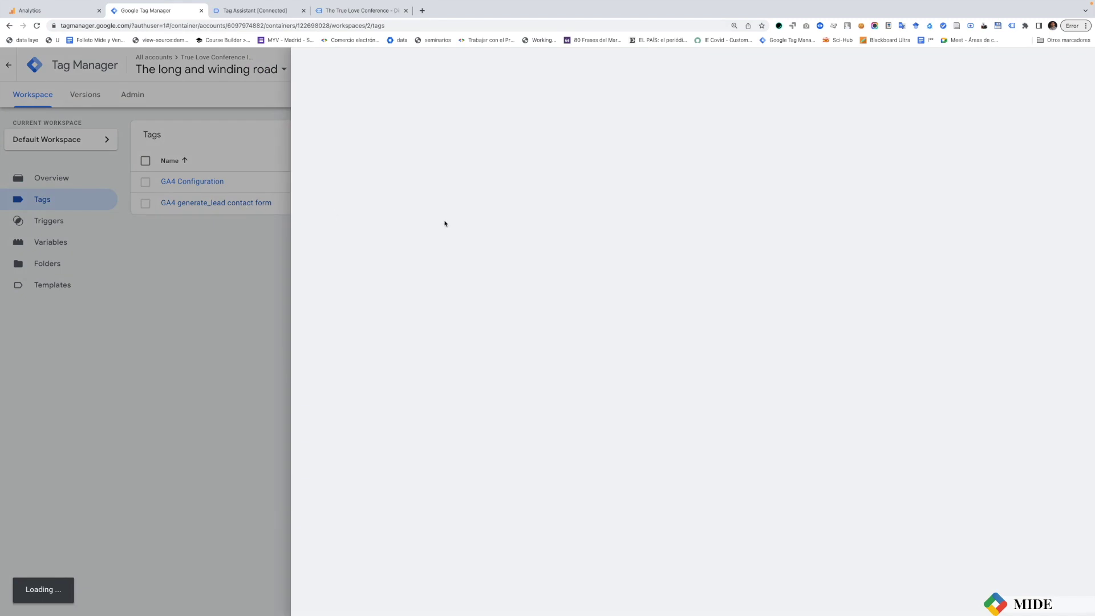
click(532, 314)
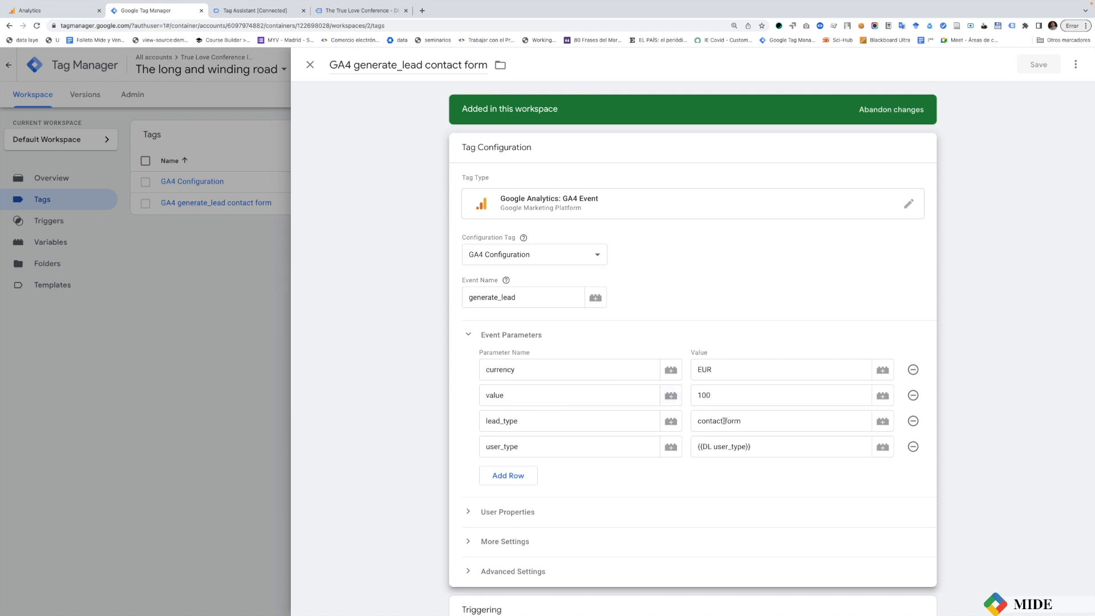
drag(742, 421, 697, 424)
double_click(519, 448)
click(749, 446)
double_click(747, 446)
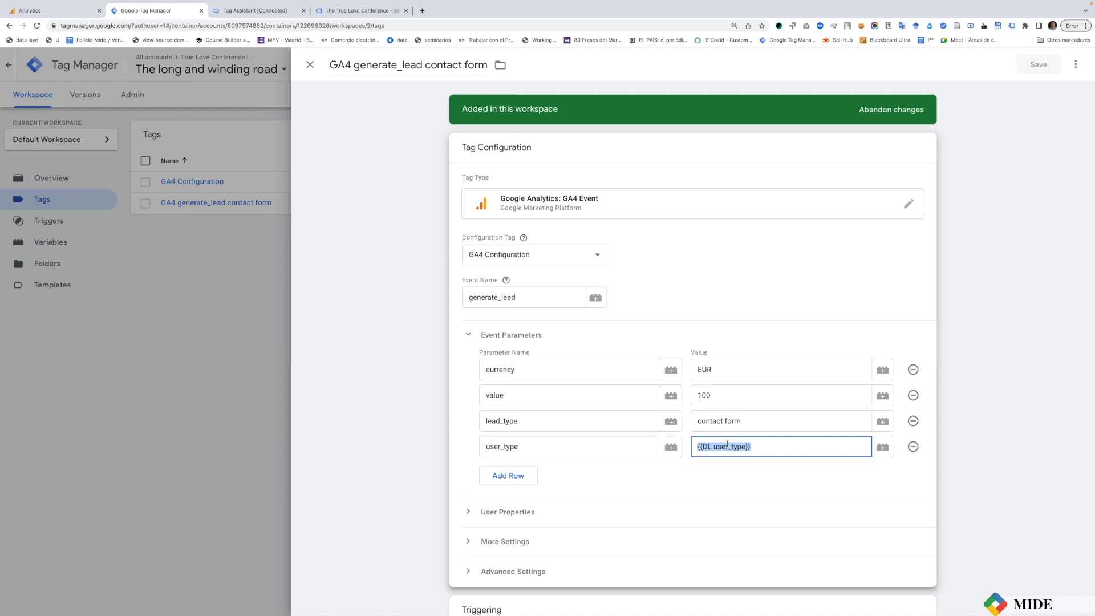
double_click(493, 446)
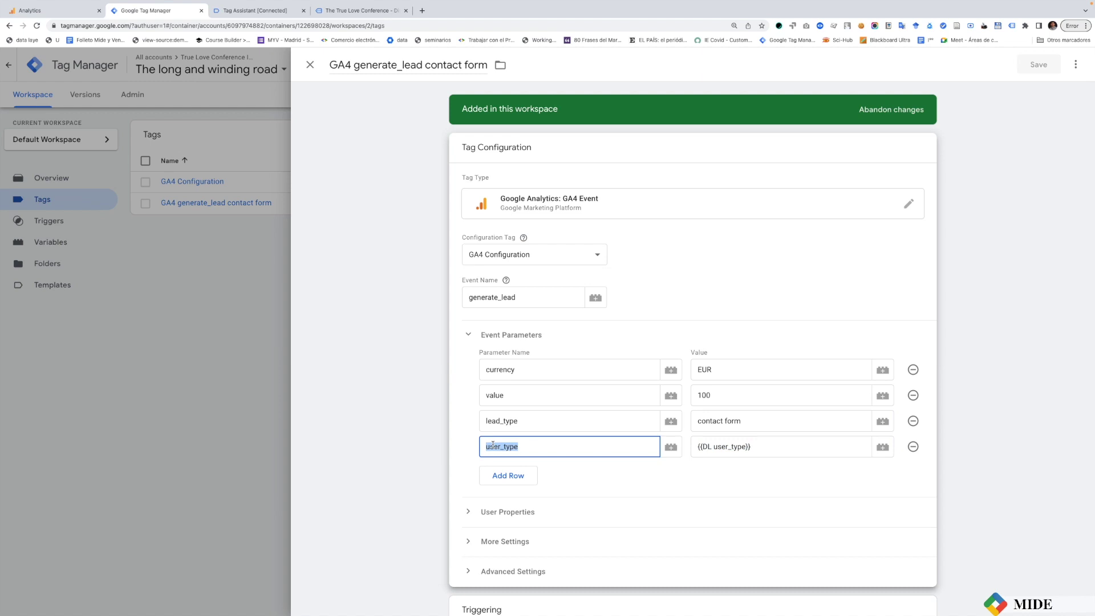
click(353, 362)
click(311, 65)
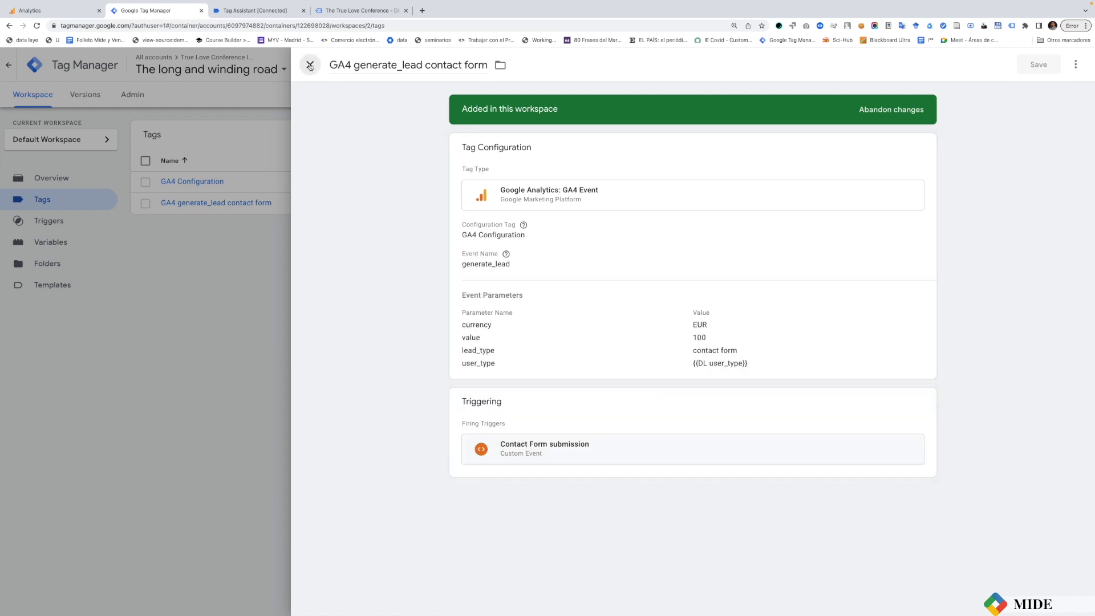
Preview the workspace in Tag Assistant and go to the connected conference page.
click(1008, 101)
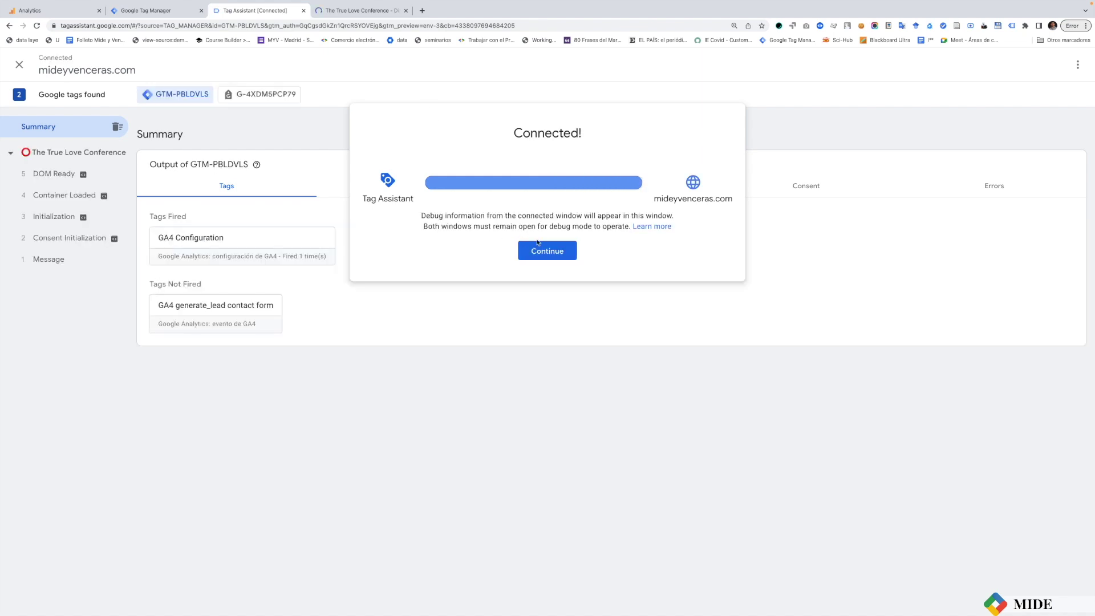
click(548, 249)
click(360, 11)
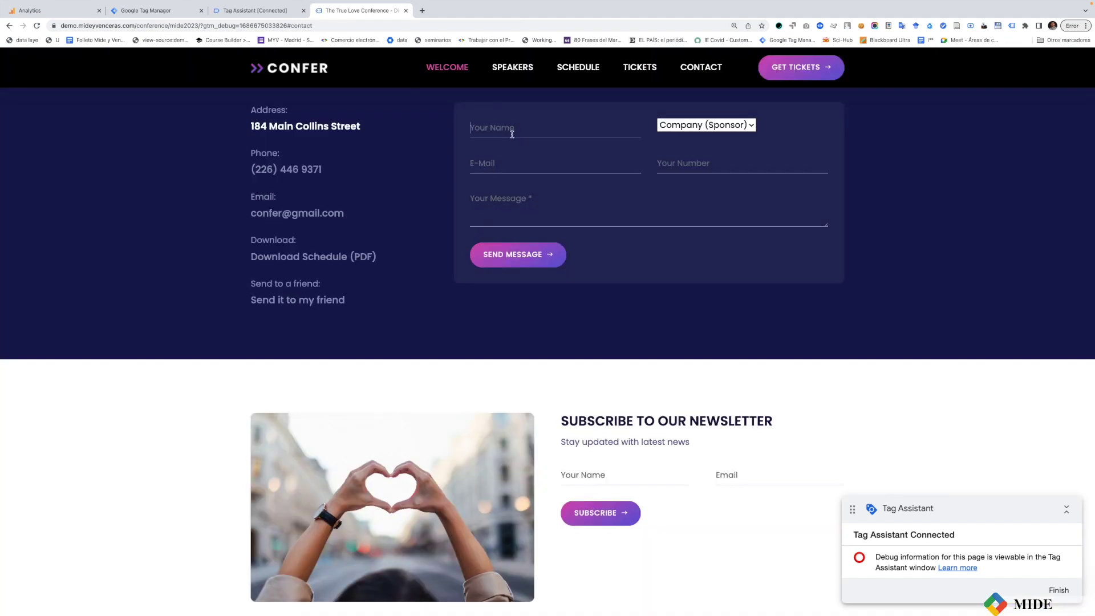
Fill in the contact form's name, e-mail, phone number and the message "Dddd" as Company (Sponsor), and send it.
click(511, 135)
text(Xxx)
click(493, 166)
text(Xx@)
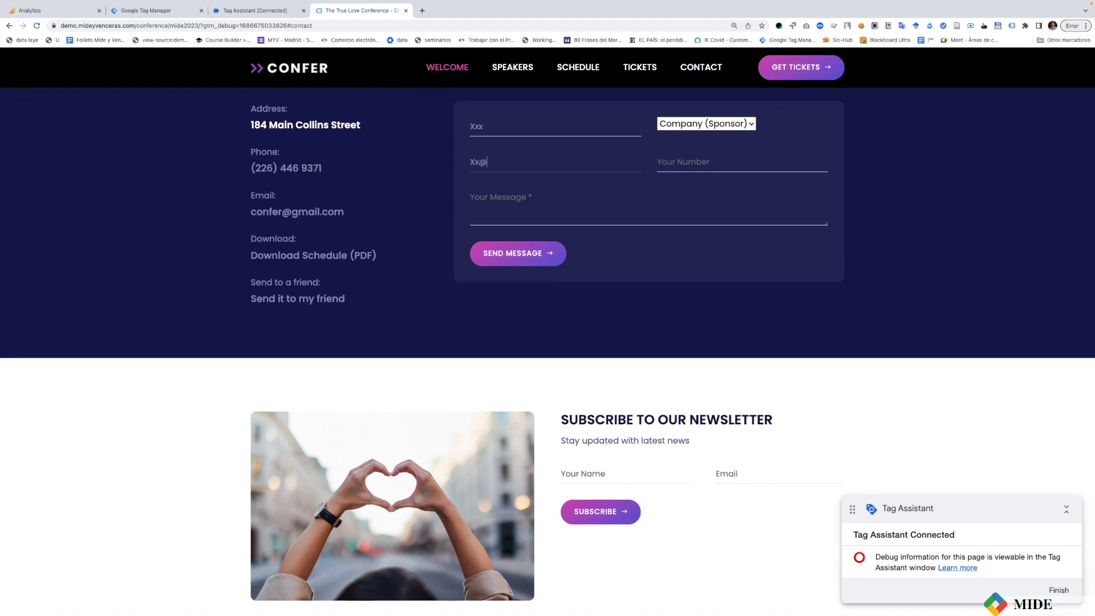
text(Ee.Es)
click(681, 165)
text(333)
click(639, 200)
text(Dddd)
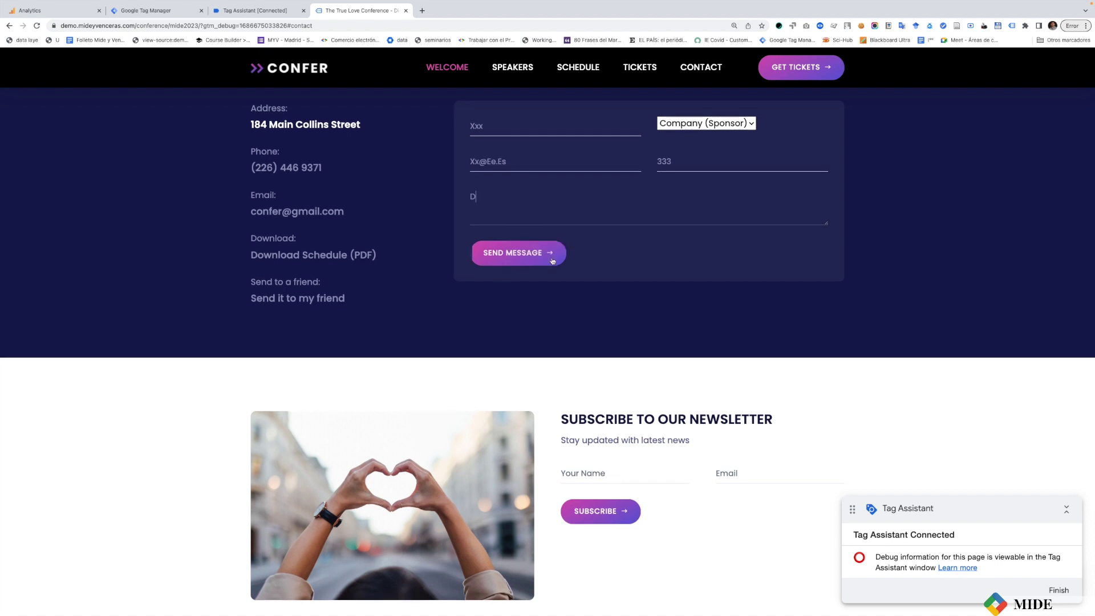
click(513, 256)
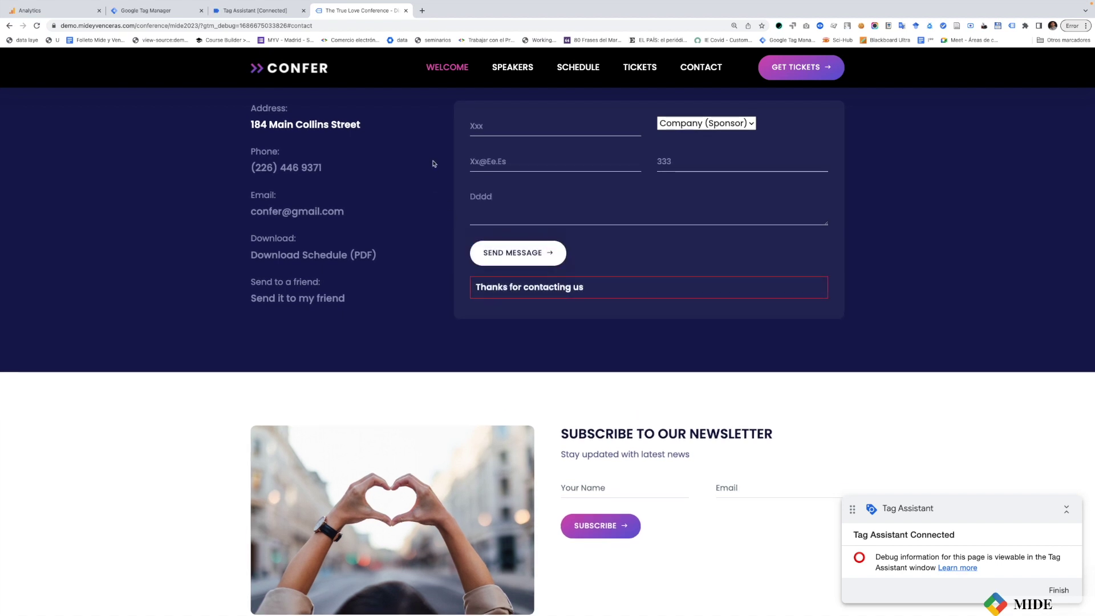
In Tag Assistant, inspect the event parameters sent by the GA4 generate_lead contact form tag on the contact form submit event.
click(256, 13)
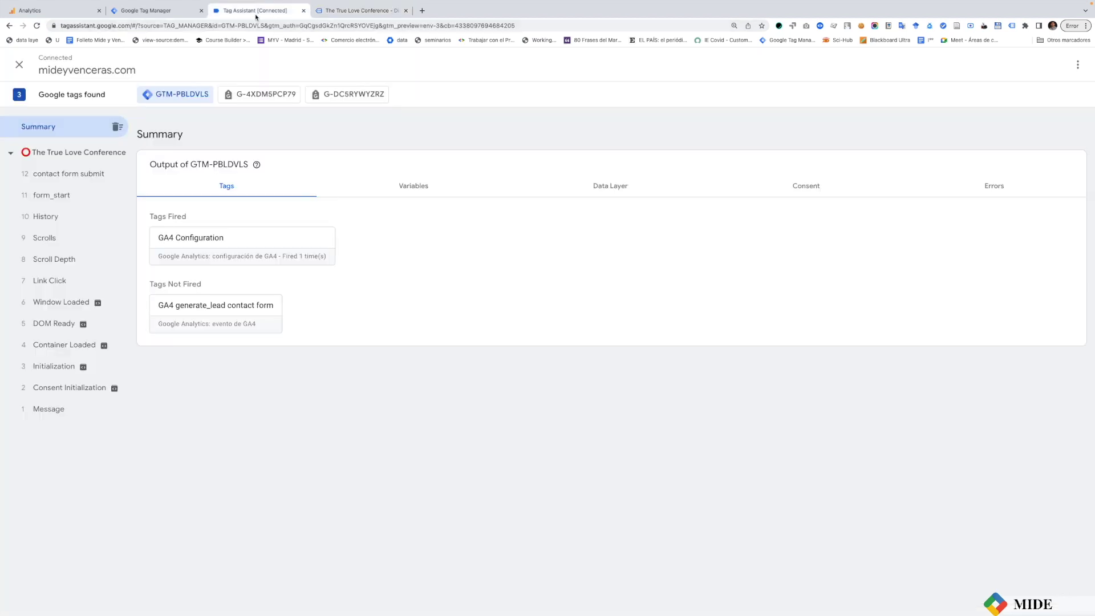
click(98, 174)
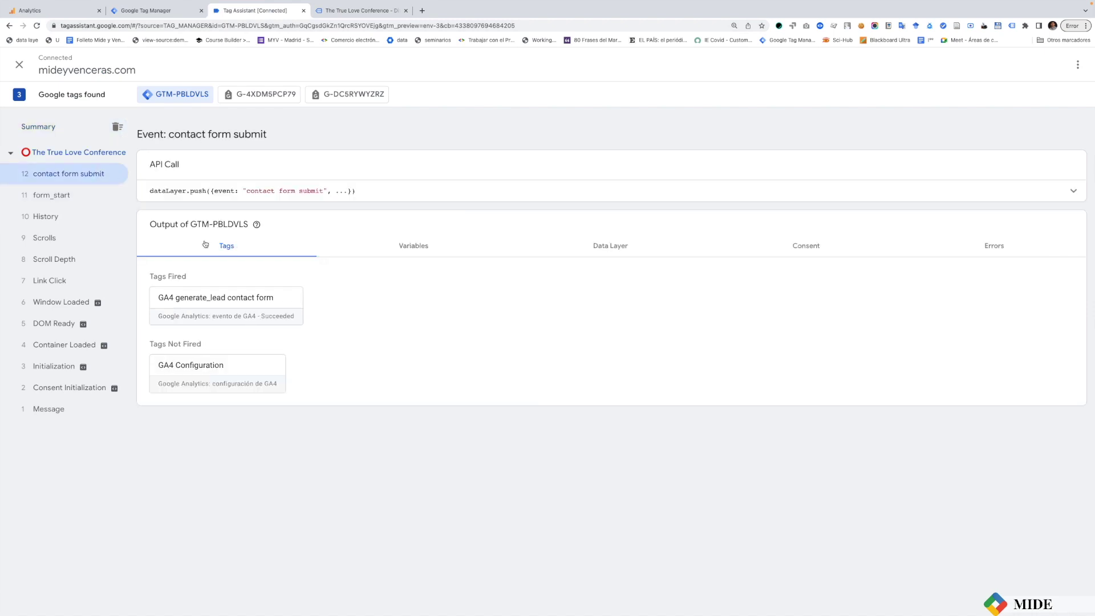
click(226, 311)
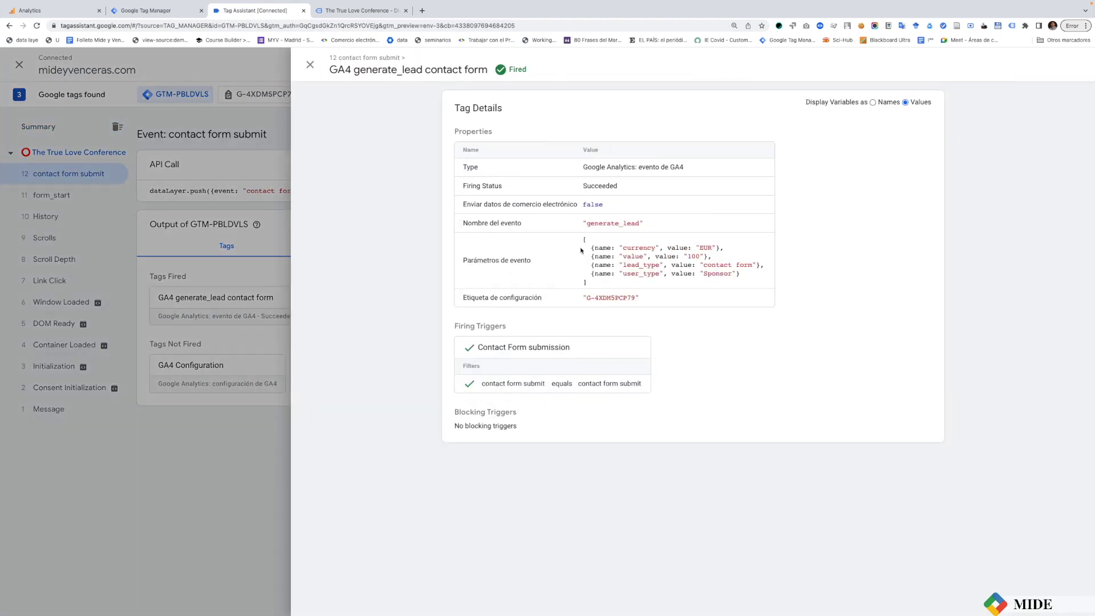
drag(593, 246, 730, 273)
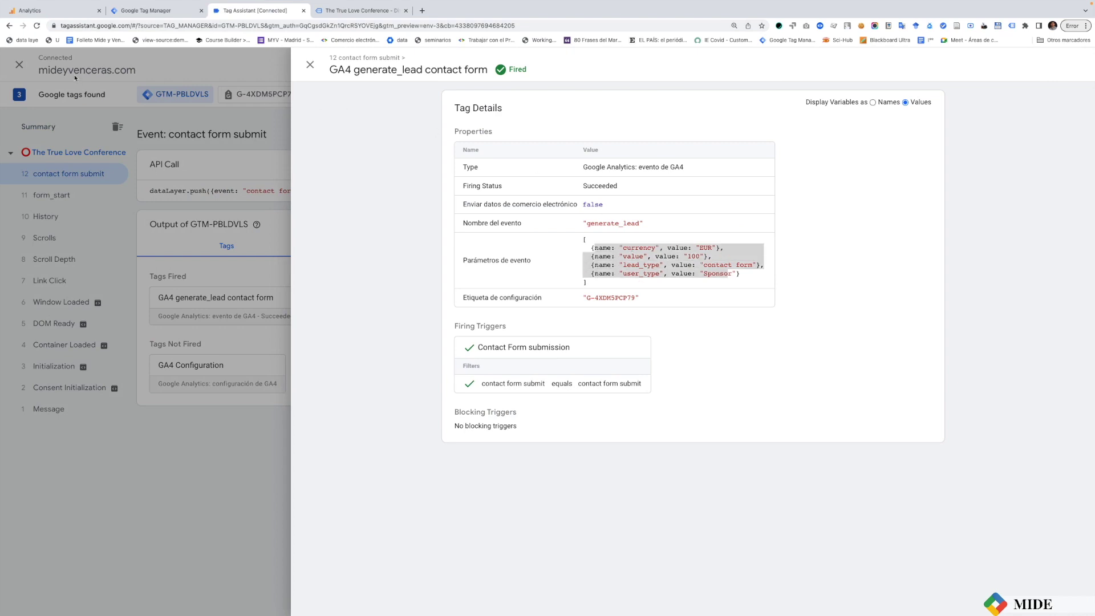
Switch to Google Analytics, open DebugView and examine the parameters of the generate_lead event.
click(47, 13)
scroll(116, 347, down, 3)
click(135, 386)
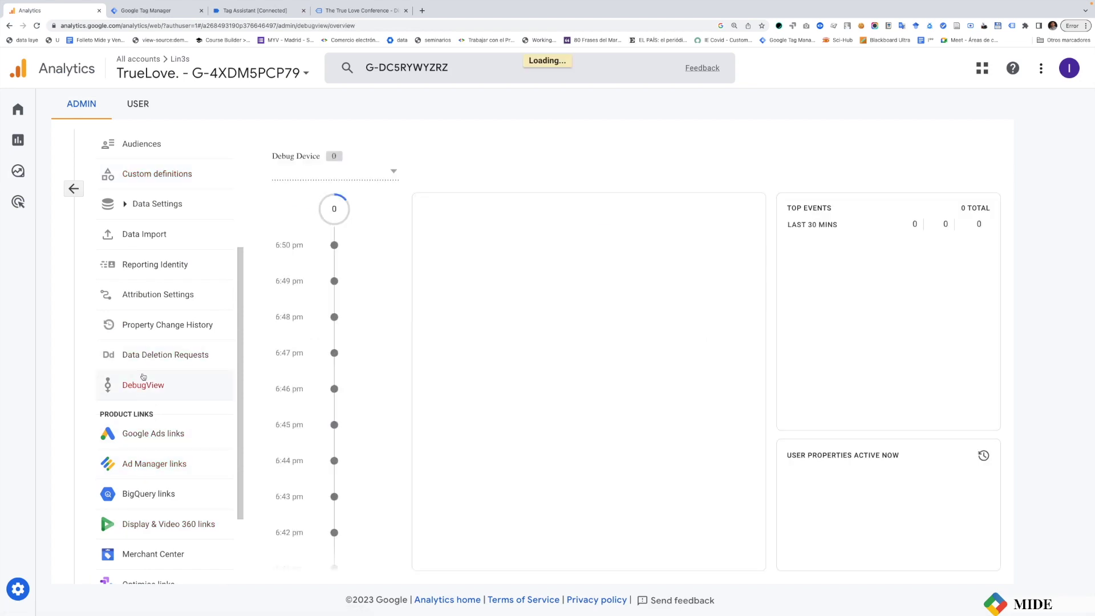
click(164, 327)
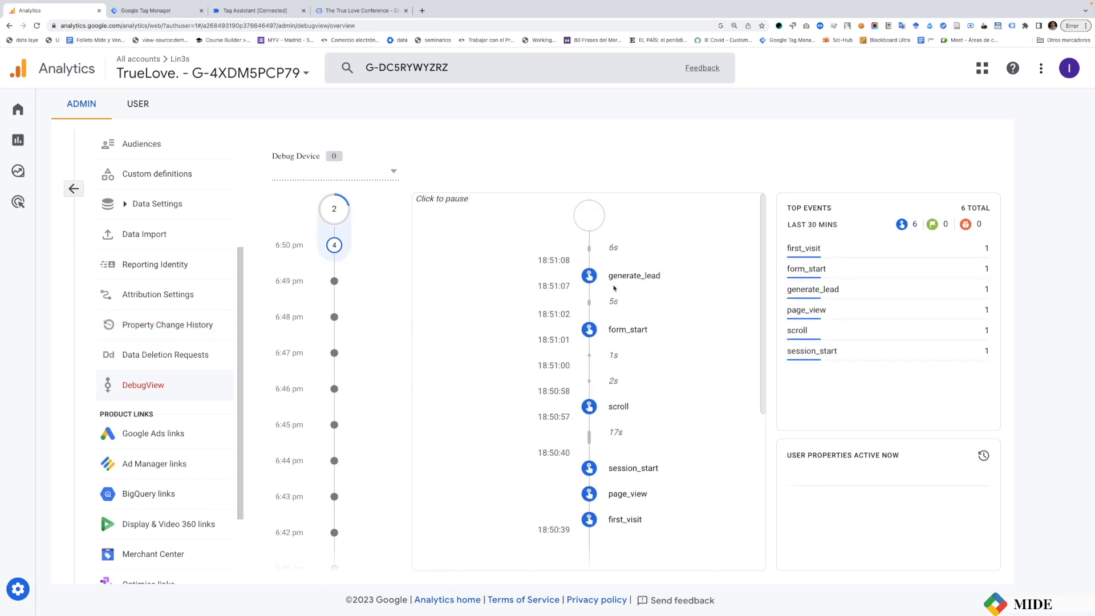
click(628, 279)
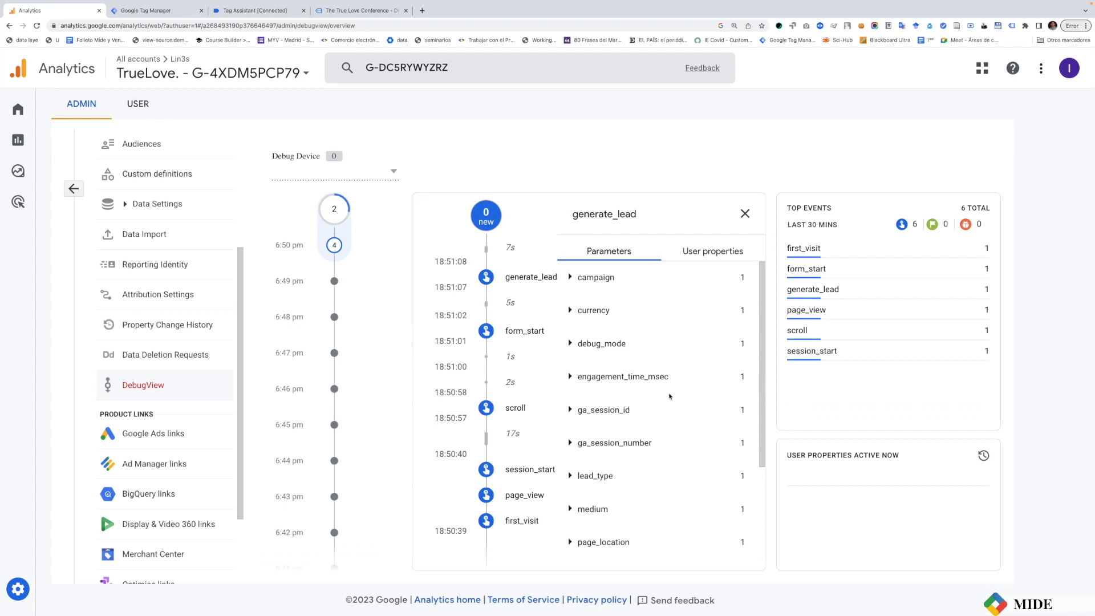
scroll(609, 382, down, 2)
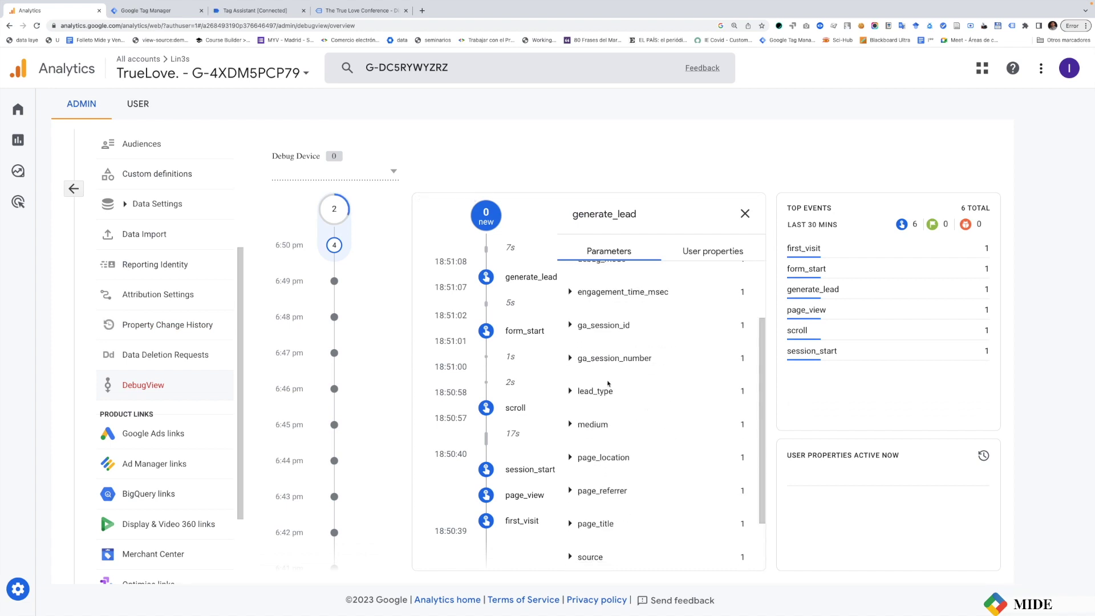
scroll(578, 393, down, 1)
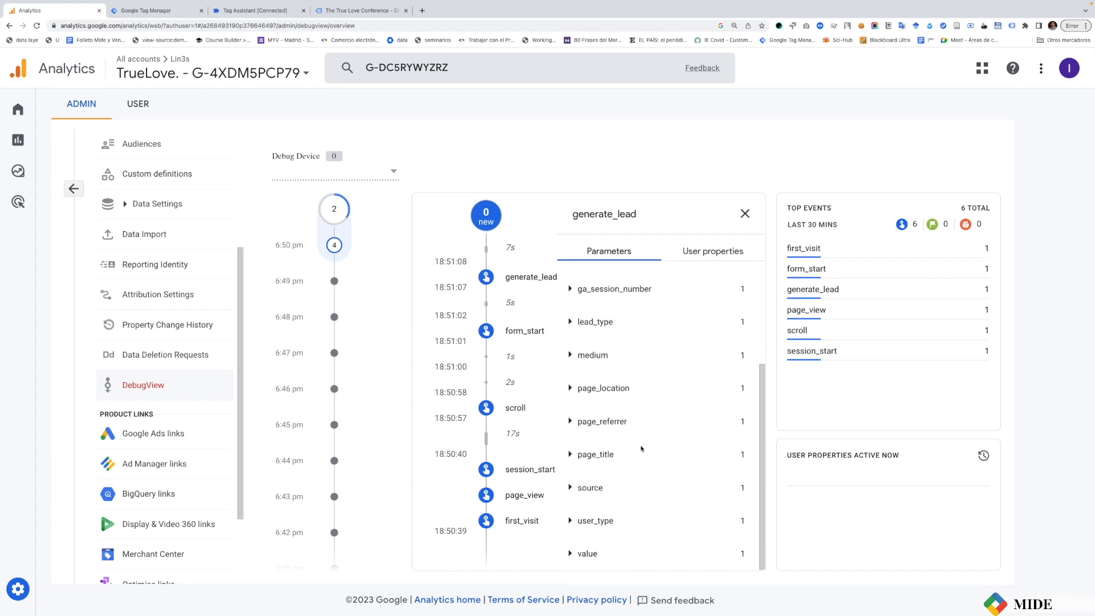
Expand the generate_lead event's user_type parameter to check its value and copy the parameter name.
click(599, 520)
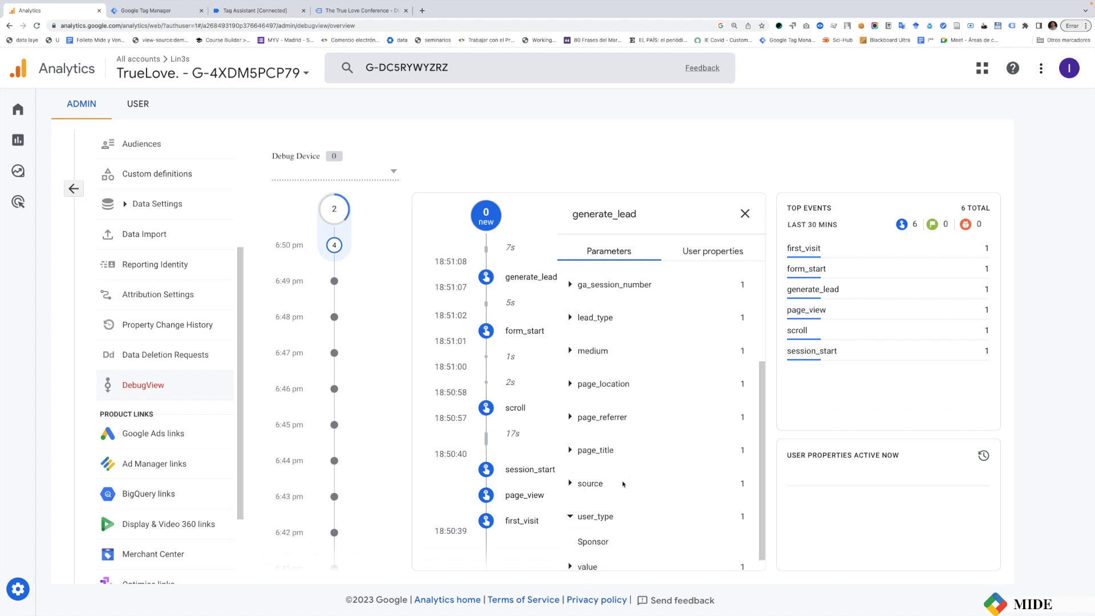
click(604, 503)
double_click(605, 490)
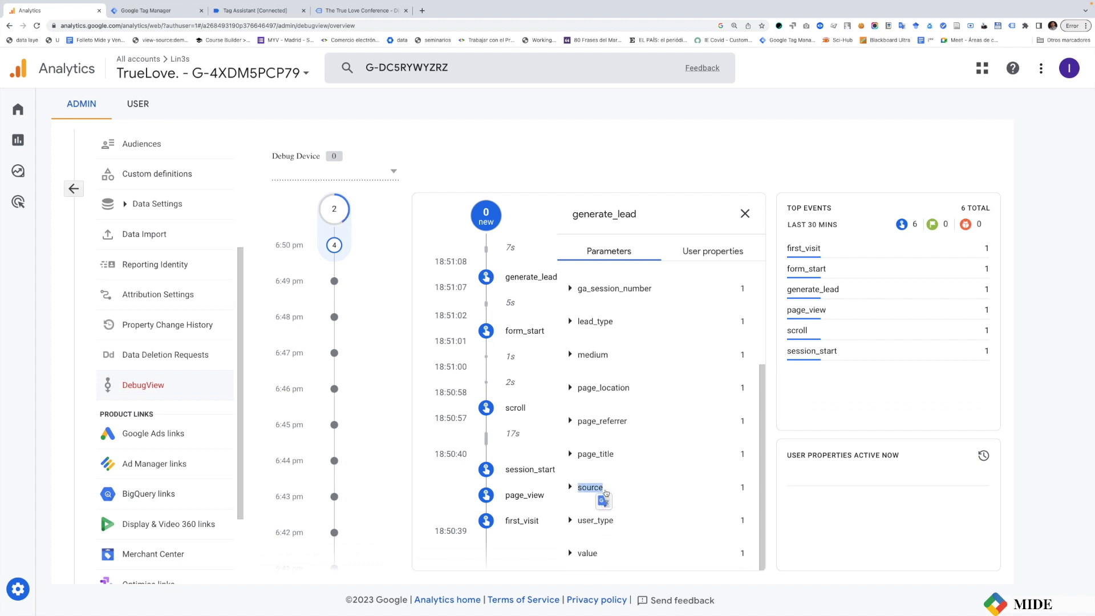
drag(613, 518, 579, 520)
key(ctrl+c)
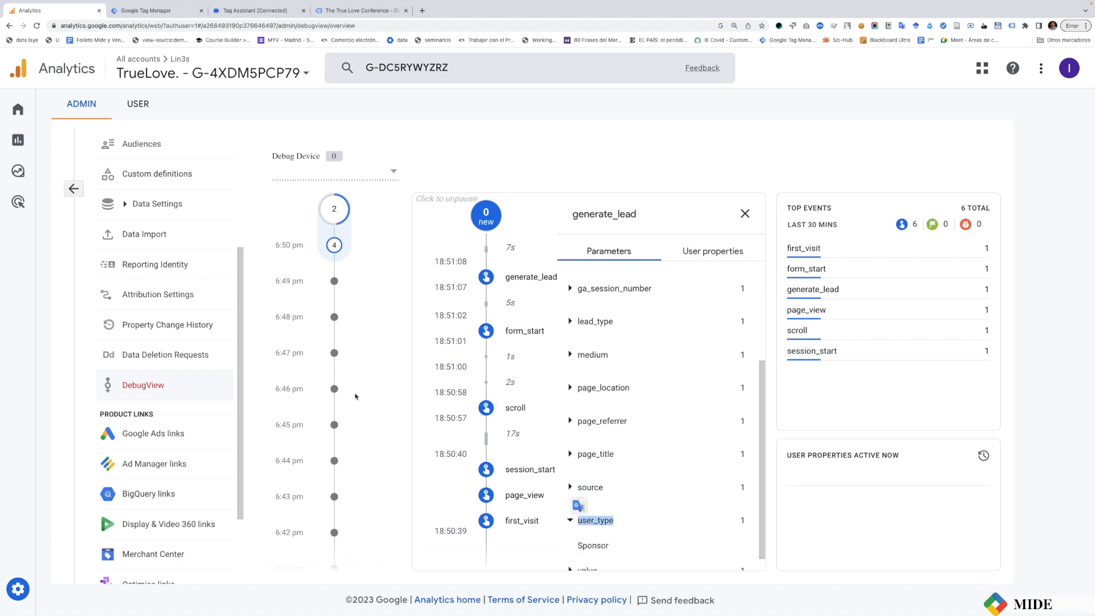
Open the property's custom definitions and sort the custom dimensions by when they were last changed.
scroll(177, 345, up, 1)
scroll(177, 345, up, 1)
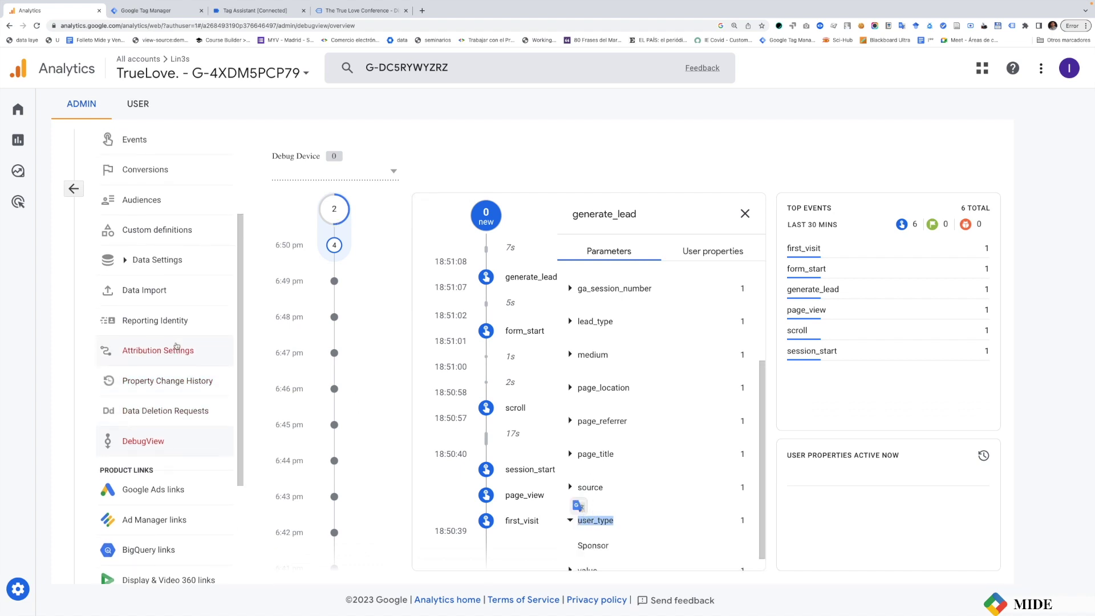
click(150, 234)
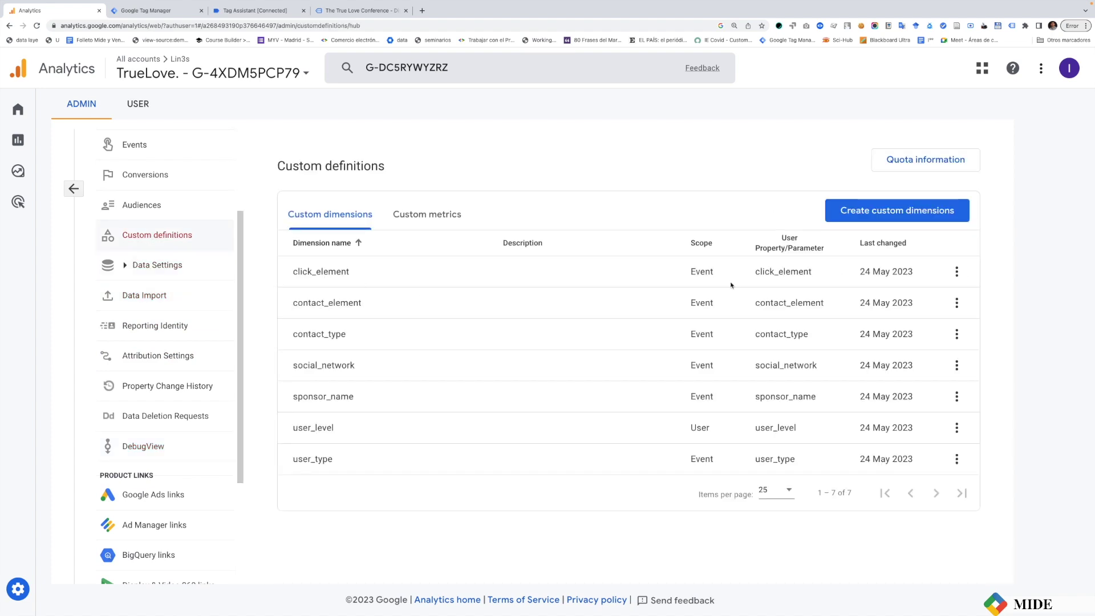
double_click(867, 243)
Try to create a custom dimension named "user type" with Event scope and the event parameter user_type.
click(894, 211)
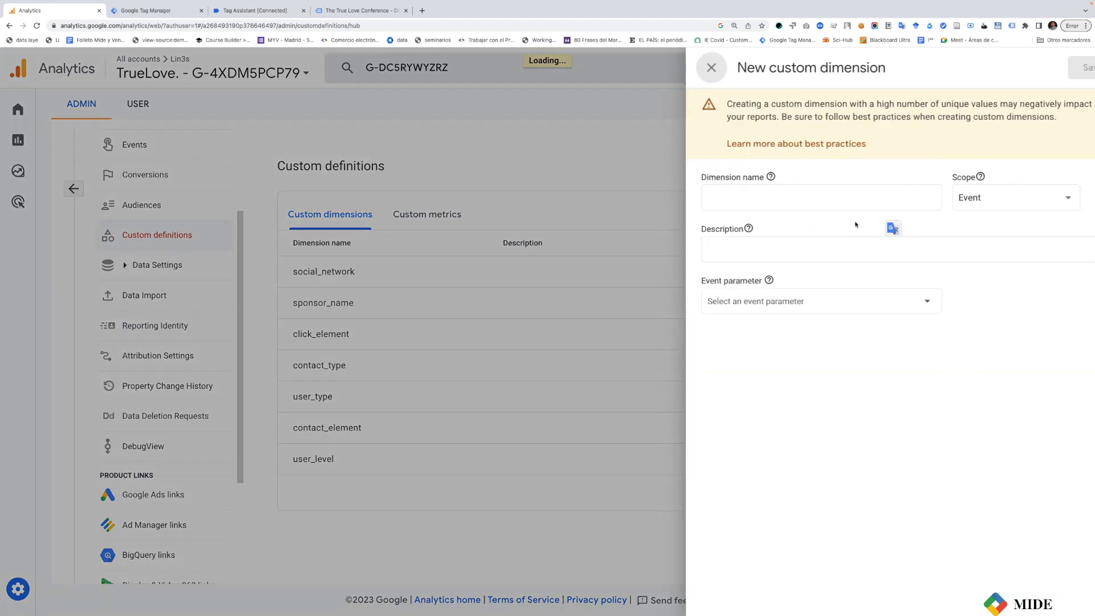
click(735, 198)
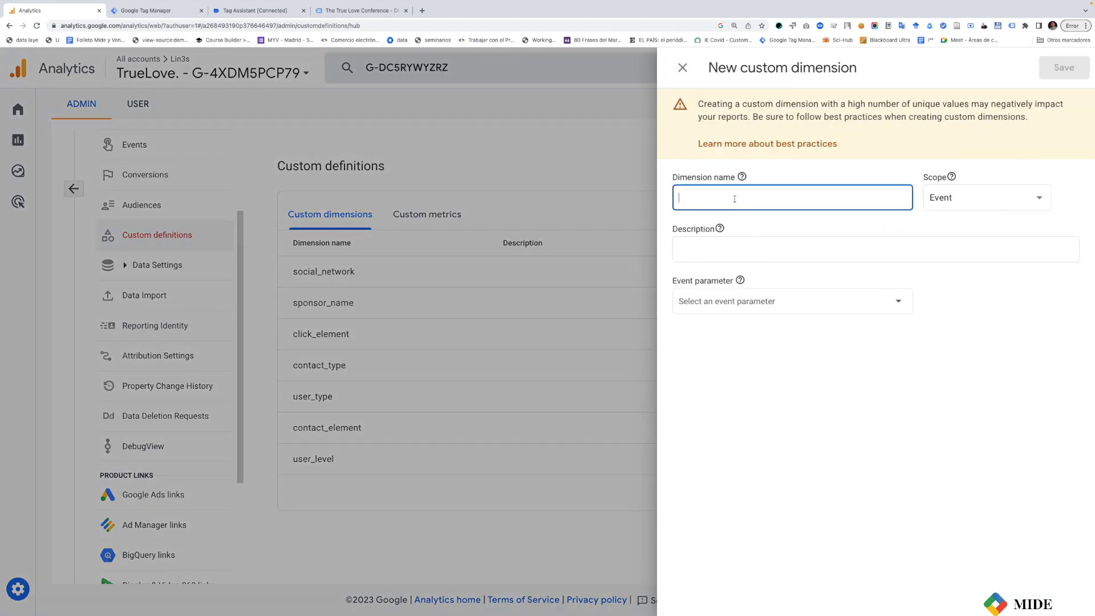
key(ctrl+v)
click(949, 203)
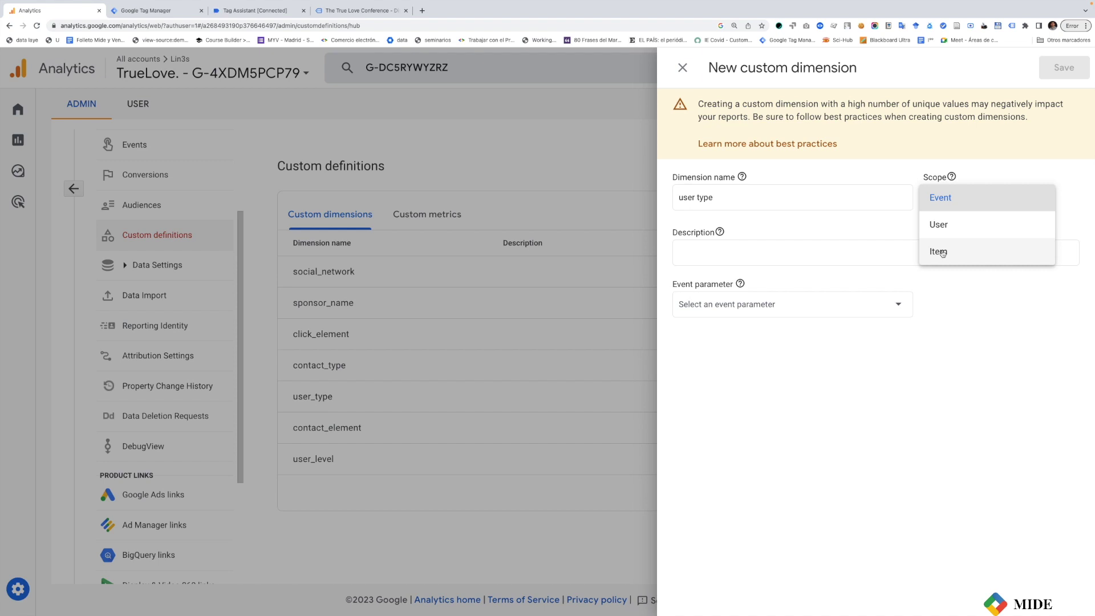
click(949, 205)
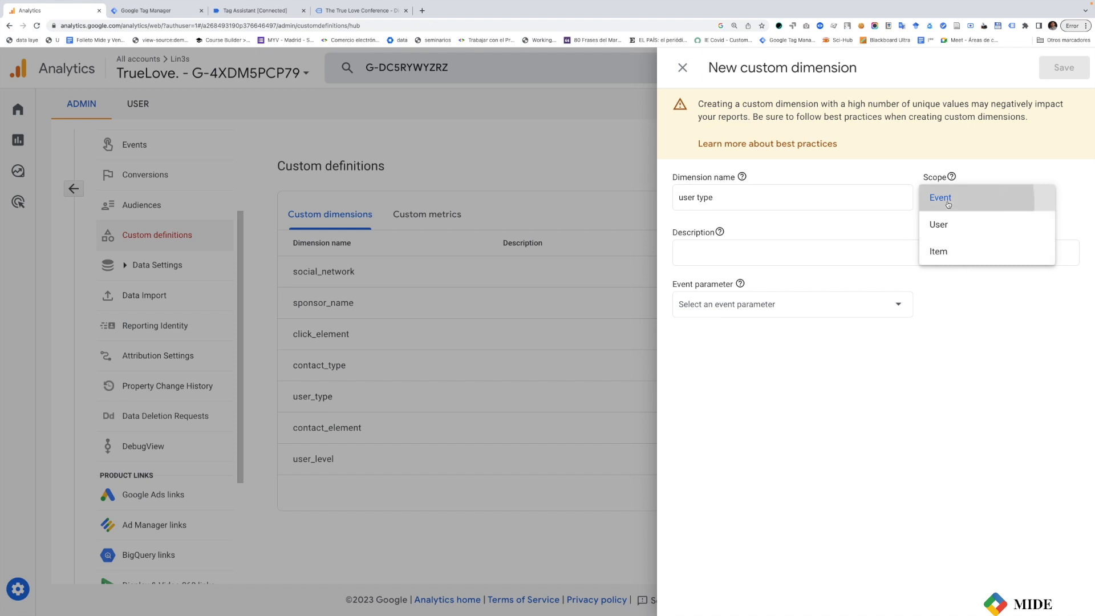
click(741, 246)
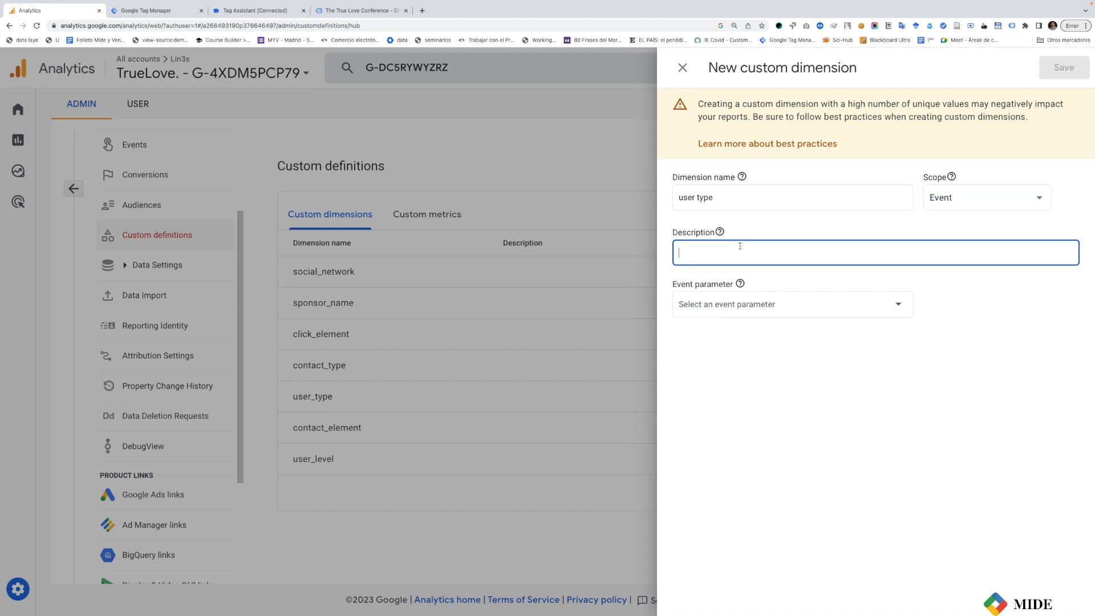
click(781, 304)
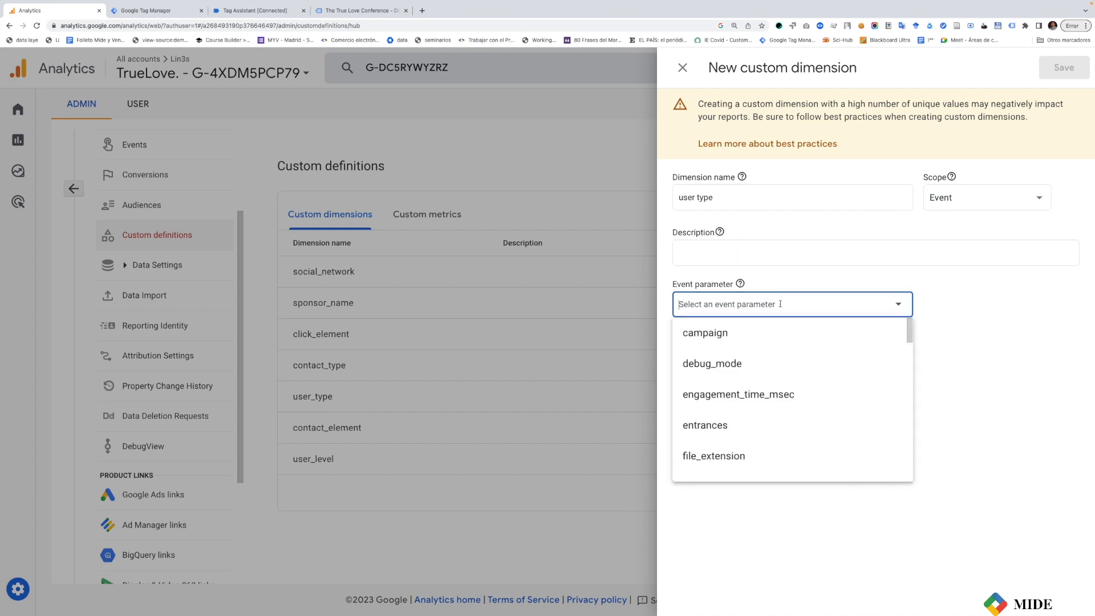
key(ctrl+v)
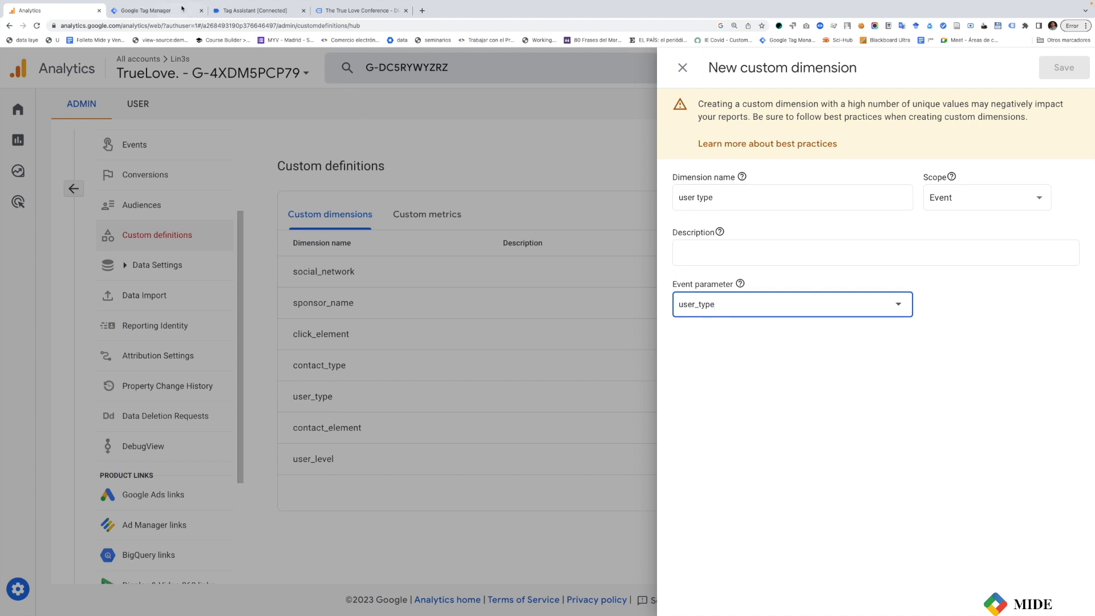
Check the event parameters of the GA4 generate_lead contact form tag in Tag Manager, and discard the new custom dimension back in Google Analytics.
click(159, 12)
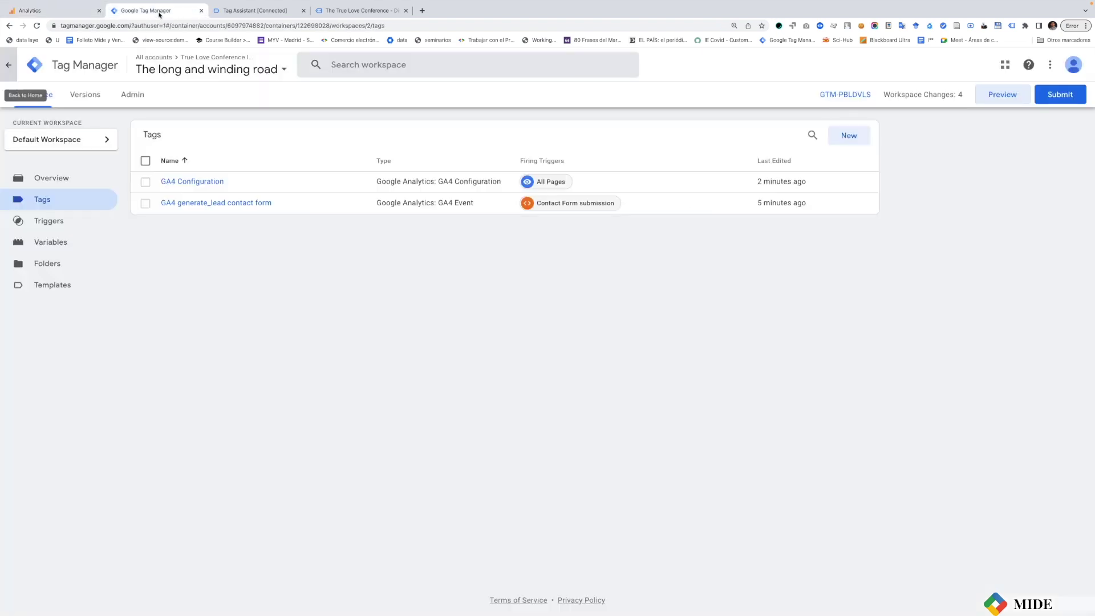
click(223, 205)
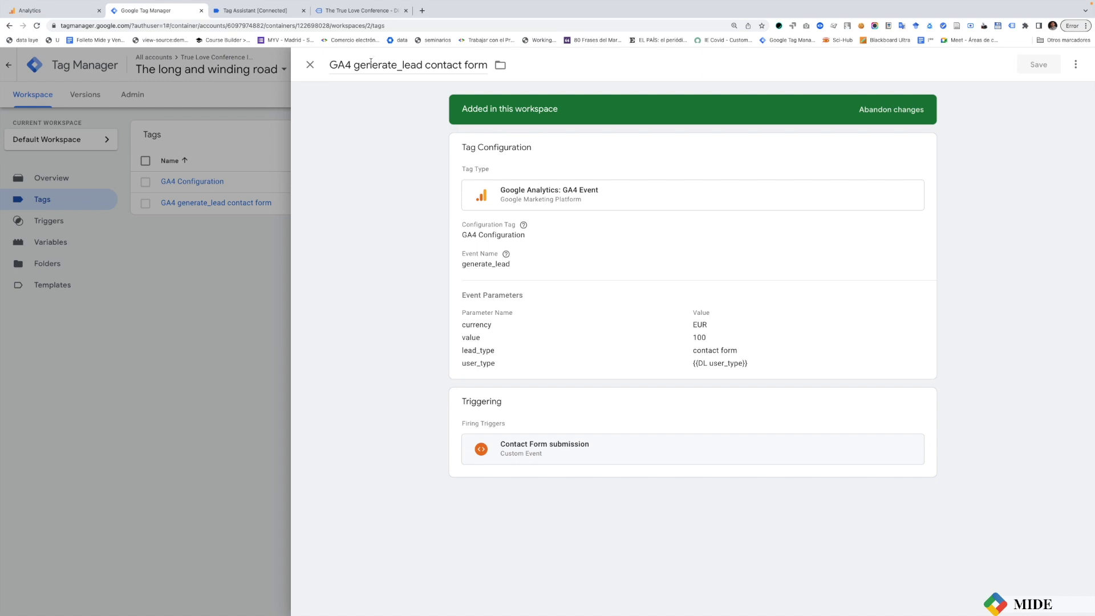
click(347, 11)
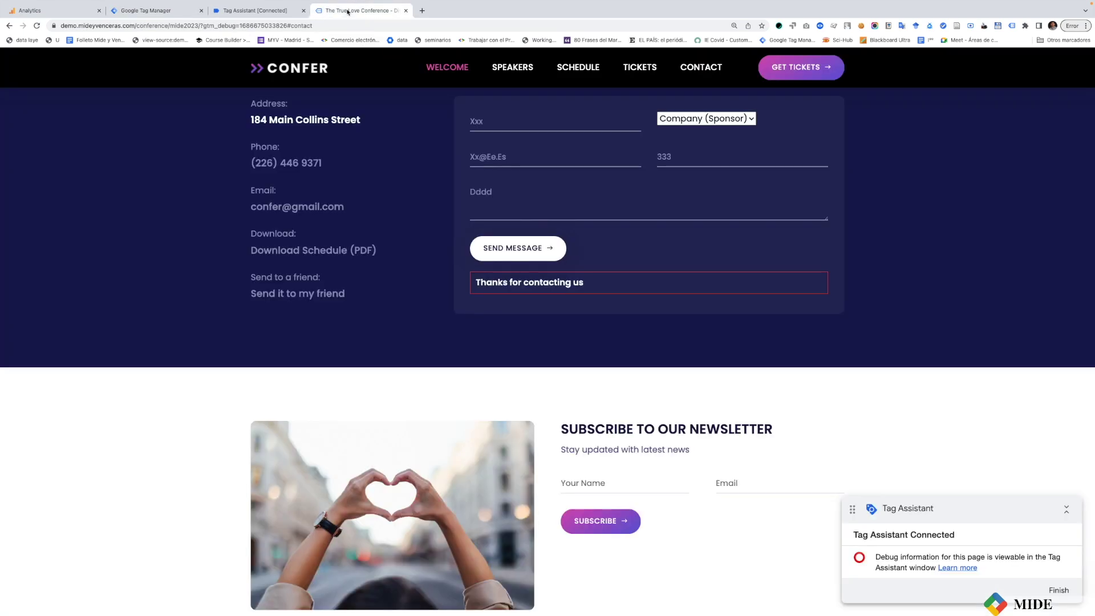
click(265, 11)
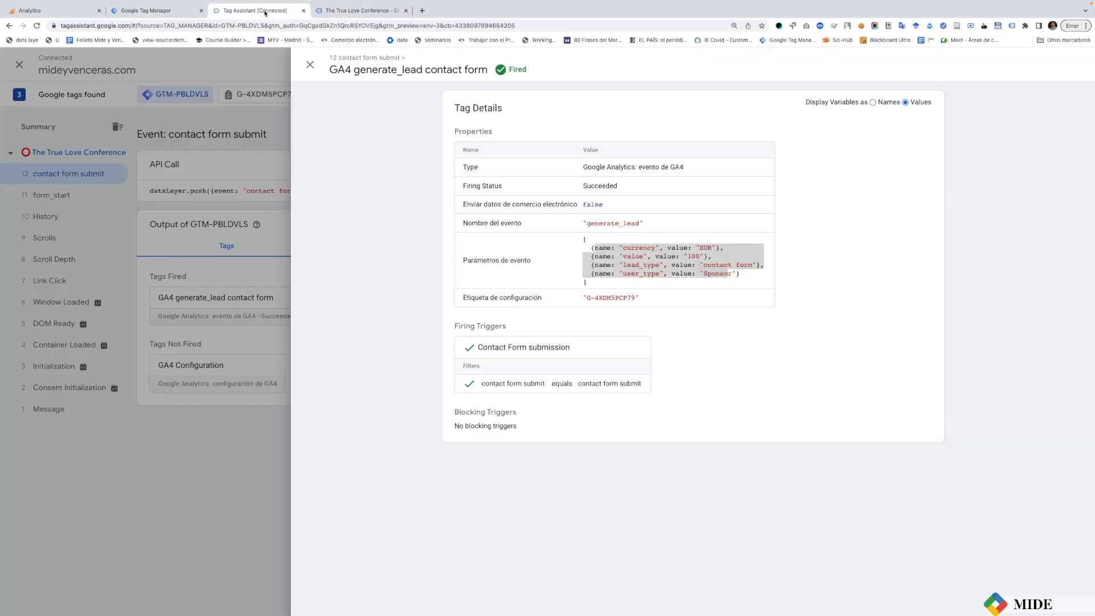
click(145, 10)
click(61, 12)
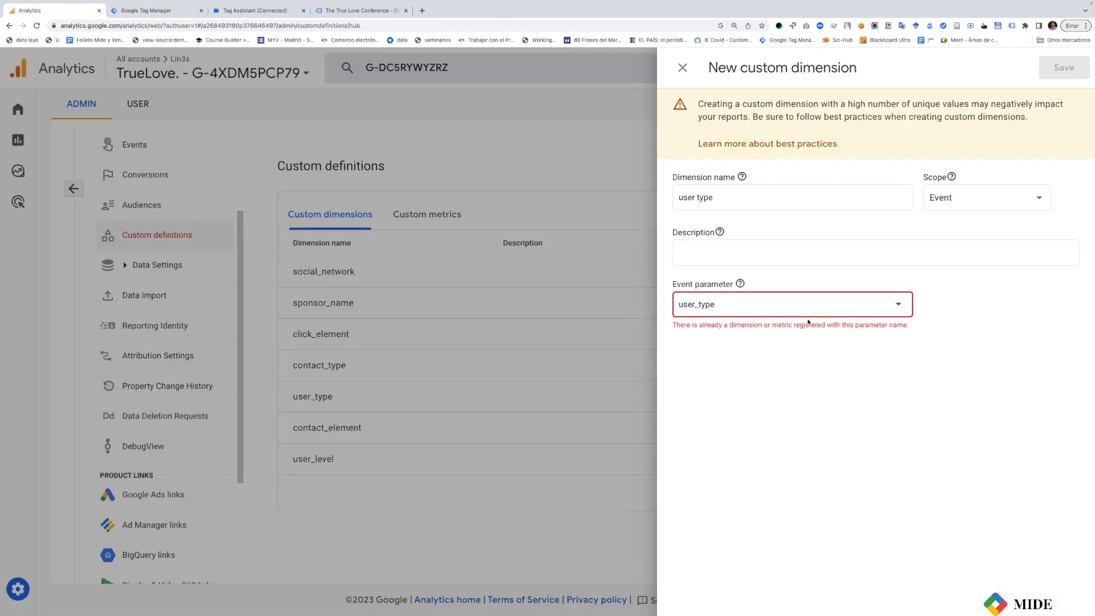
click(584, 262)
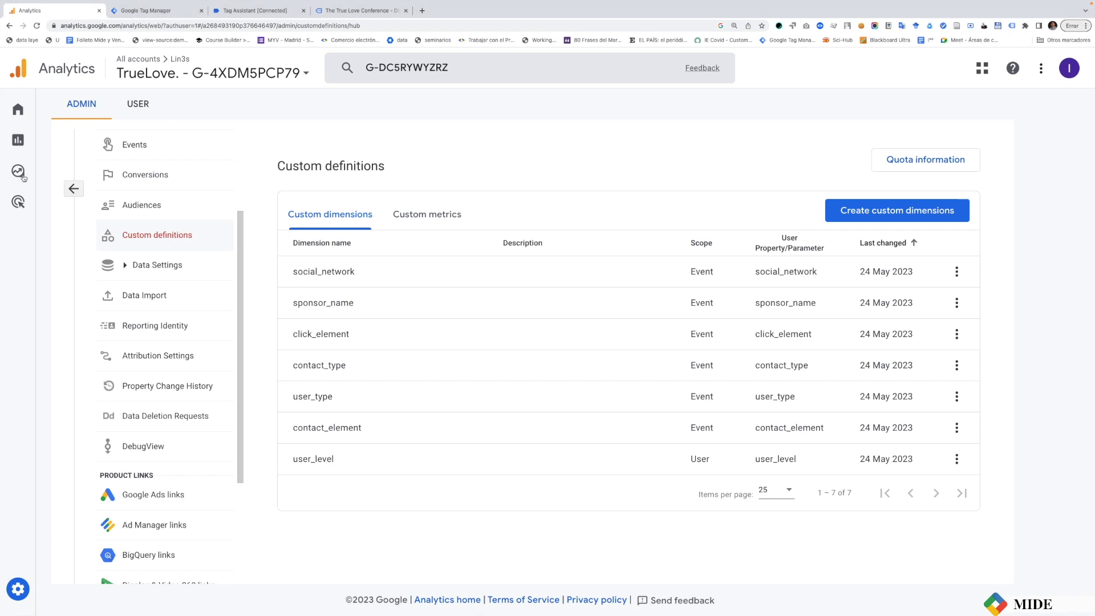
Open the Traffic acquisition report under Generate leads and add the custom dimension user_type as its secondary dimension.
mouse_move(23, 173)
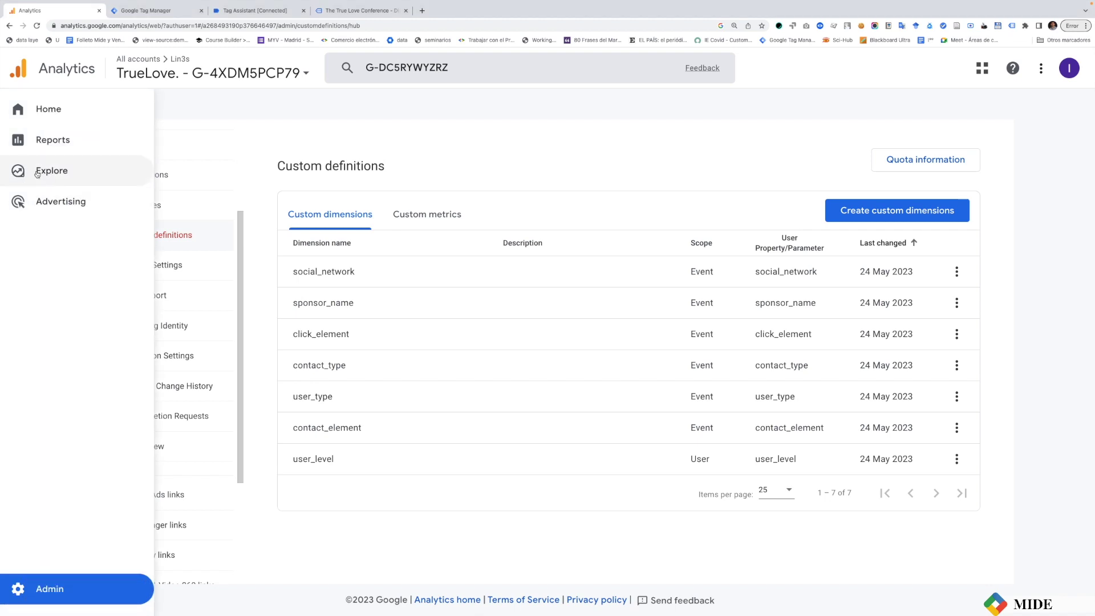
click(34, 174)
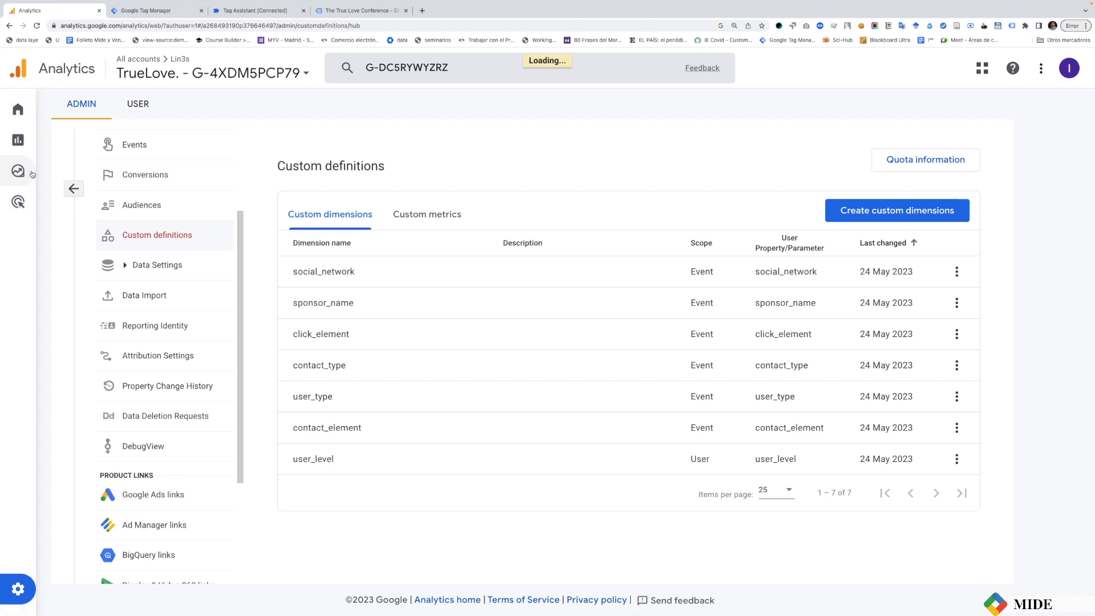
click(108, 251)
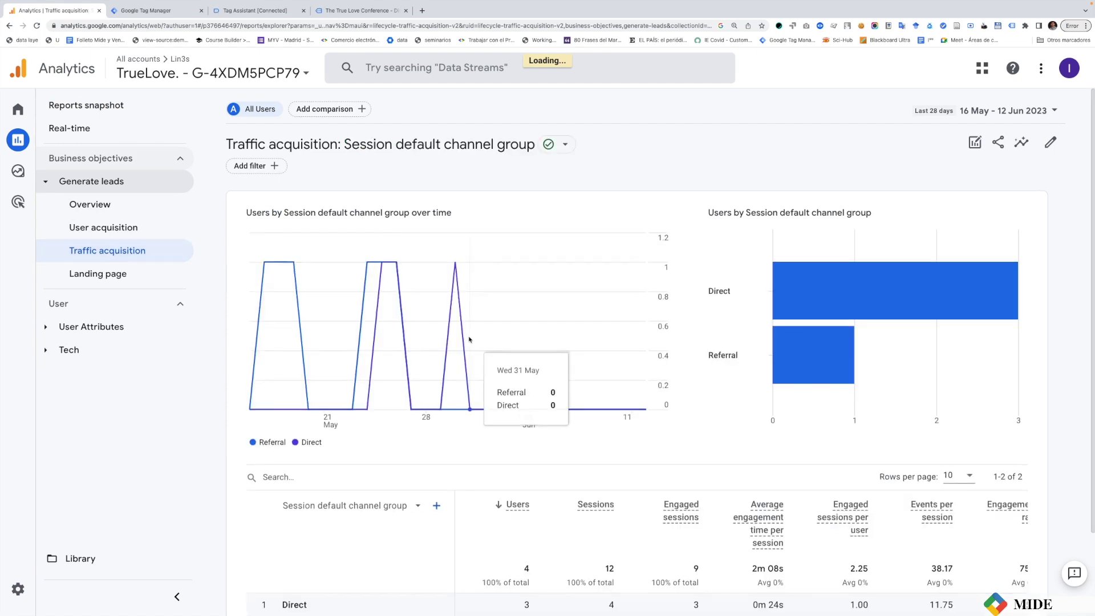
scroll(462, 365, down, 2)
click(437, 408)
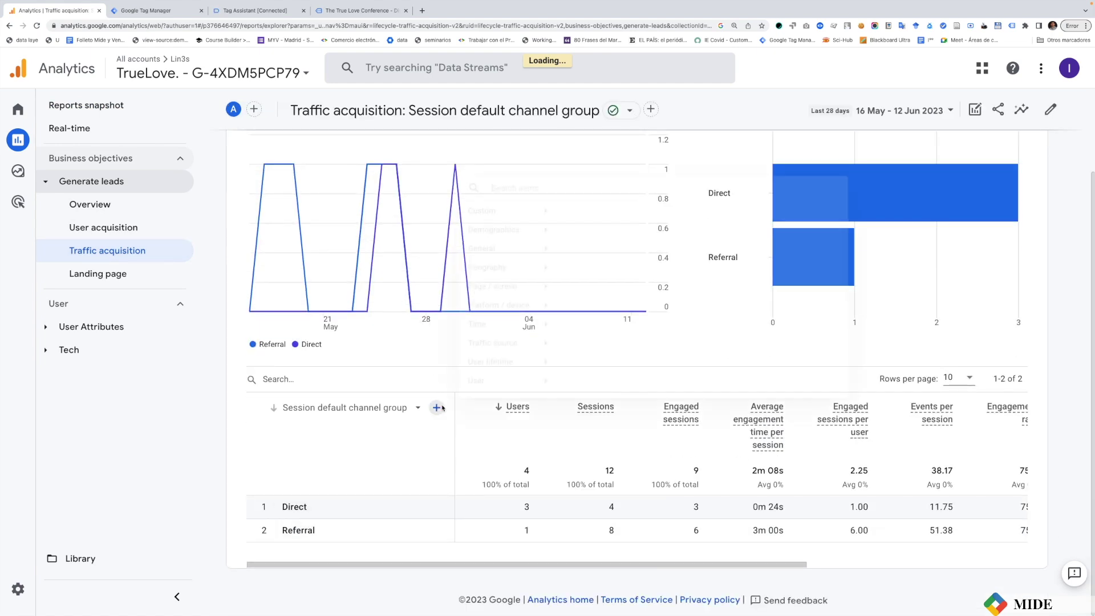
text(use)
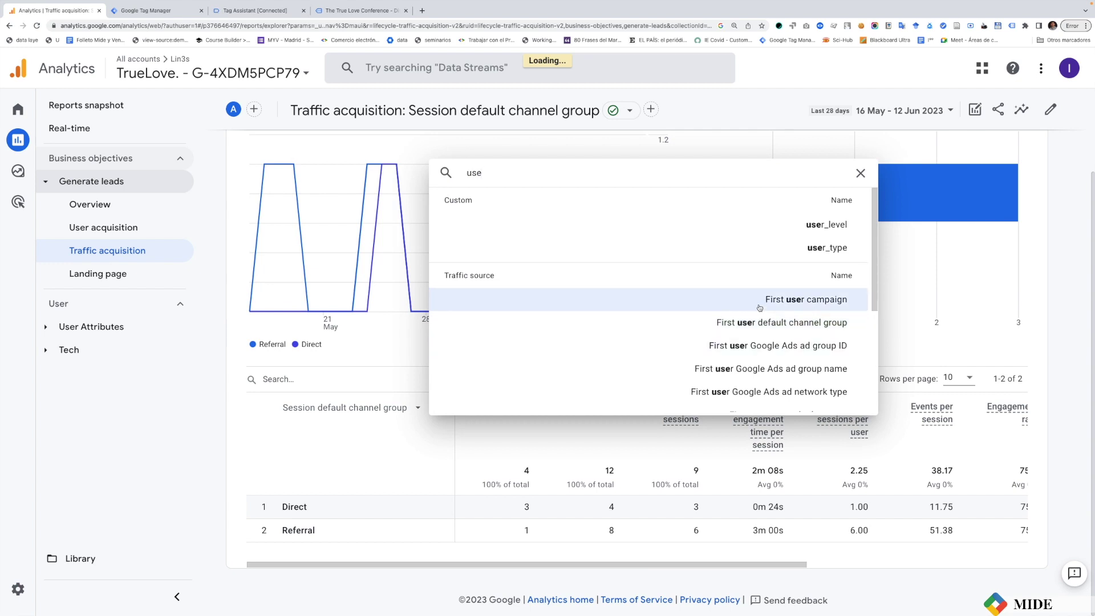
click(831, 253)
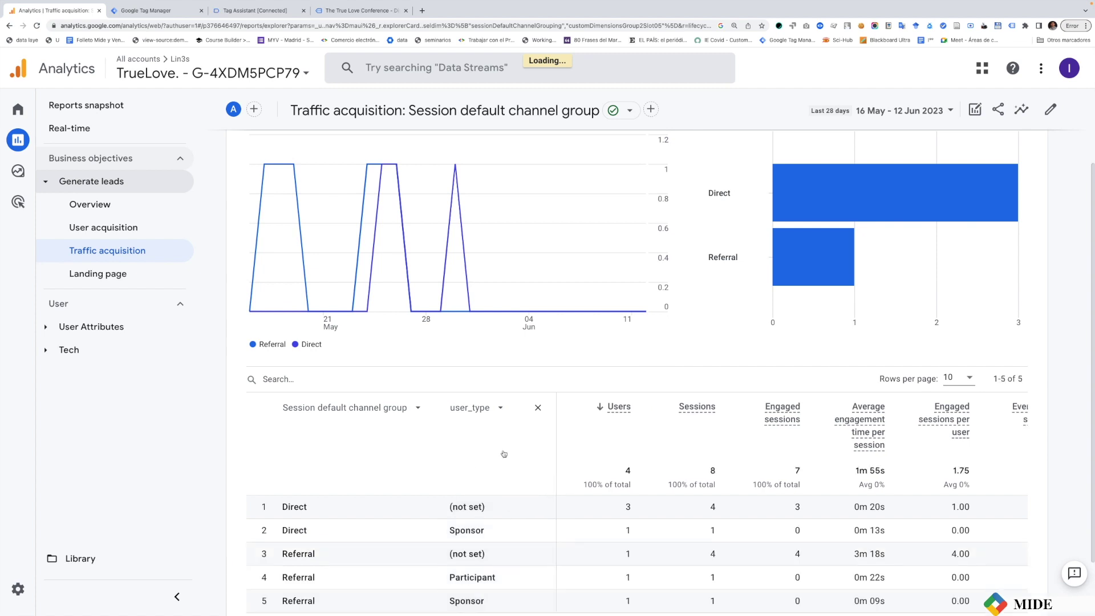
scroll(497, 501, down, 1)
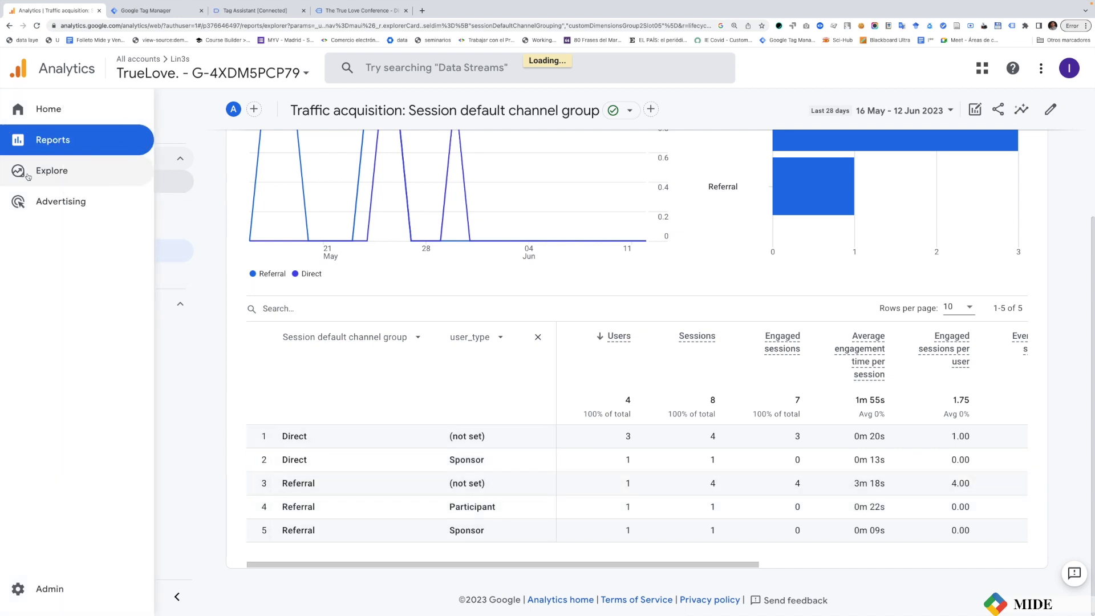
Create a blank exploration and select the custom dimension user_type for import into its dimensions.
click(34, 175)
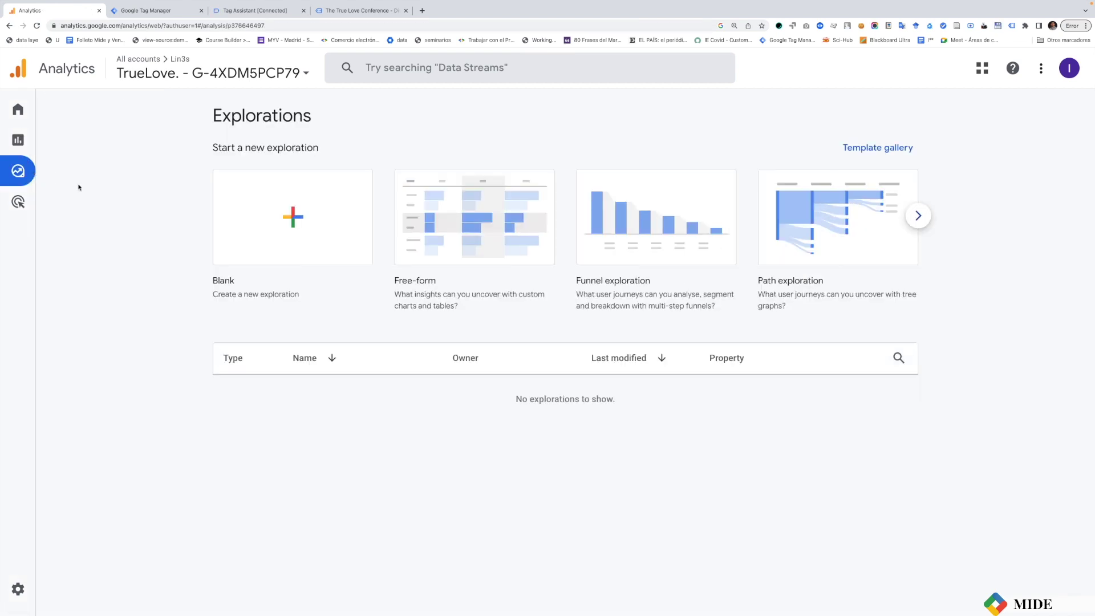
click(277, 227)
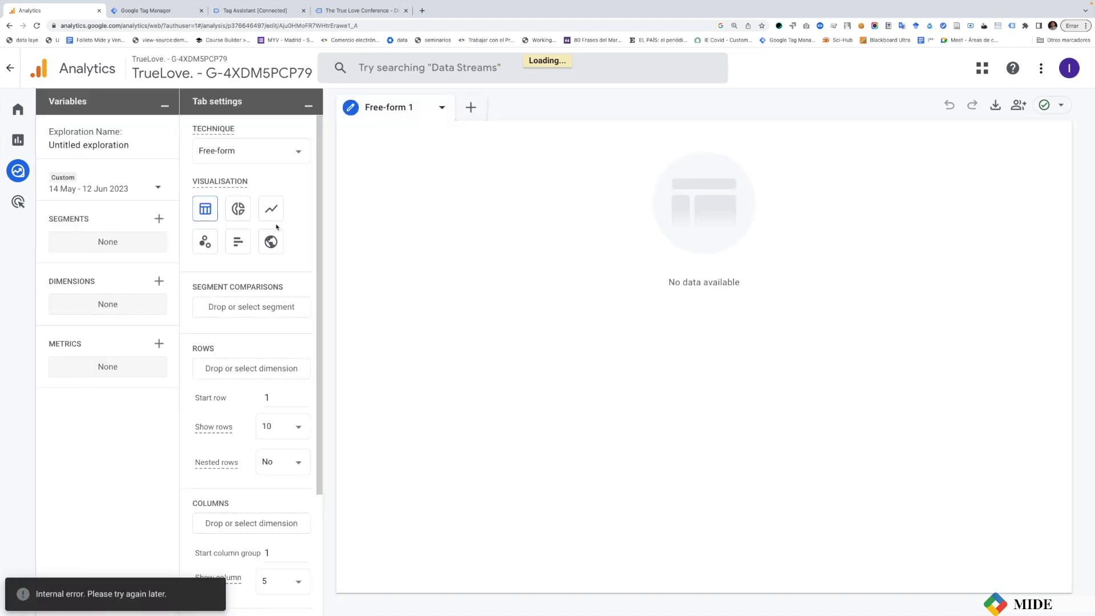
click(159, 282)
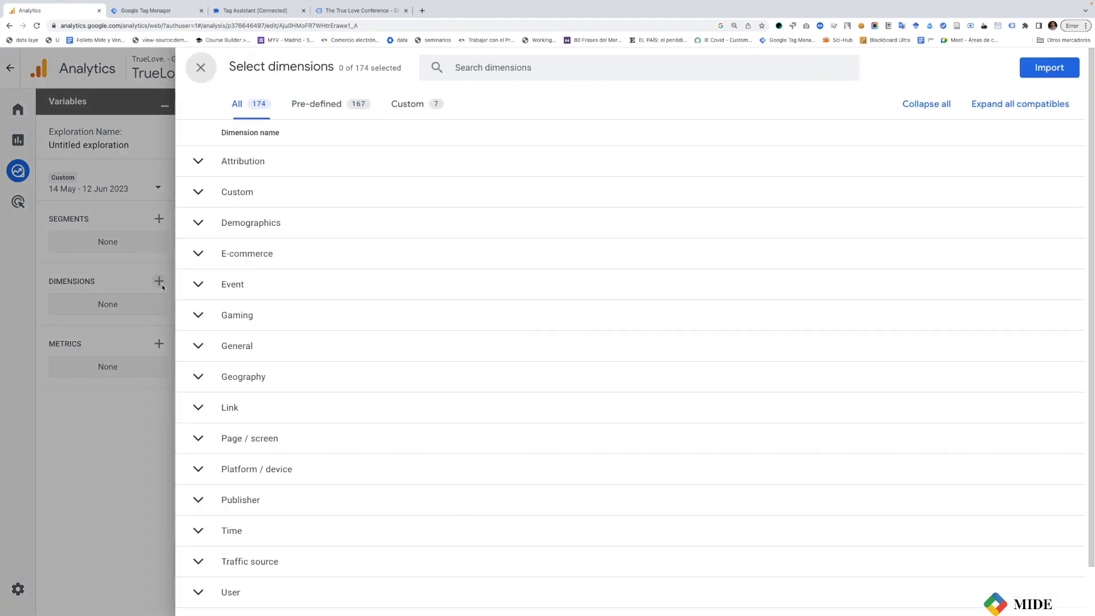
click(502, 67)
text(uset)
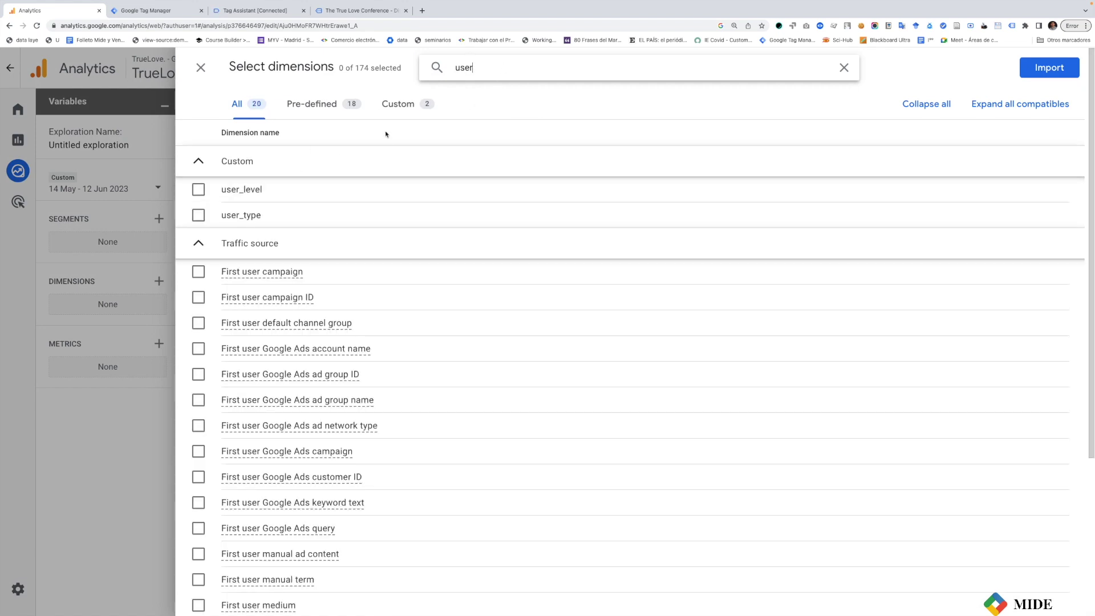
click(198, 215)
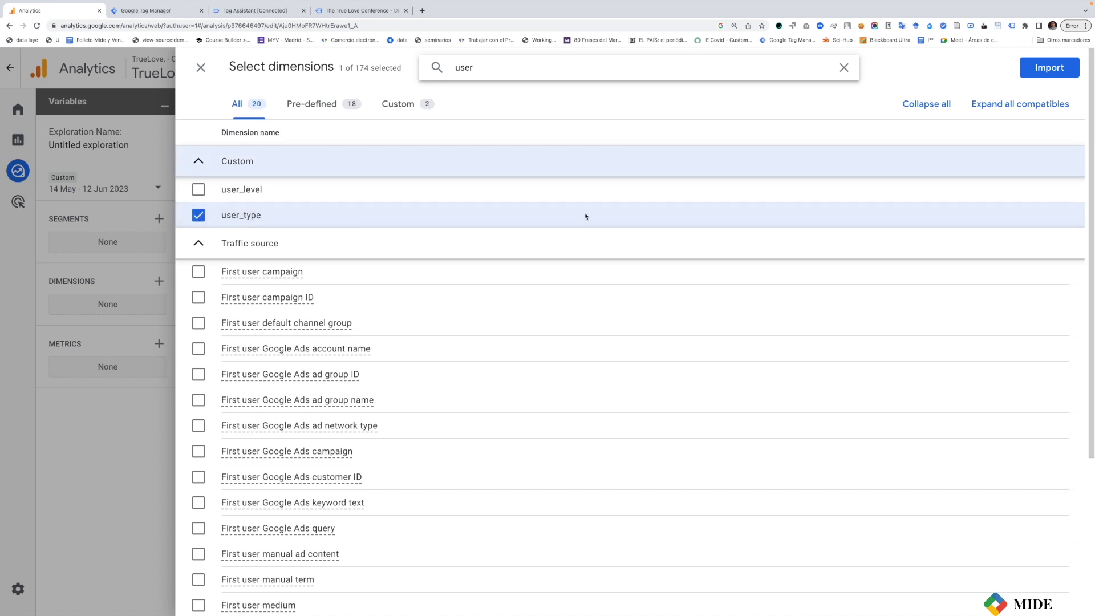